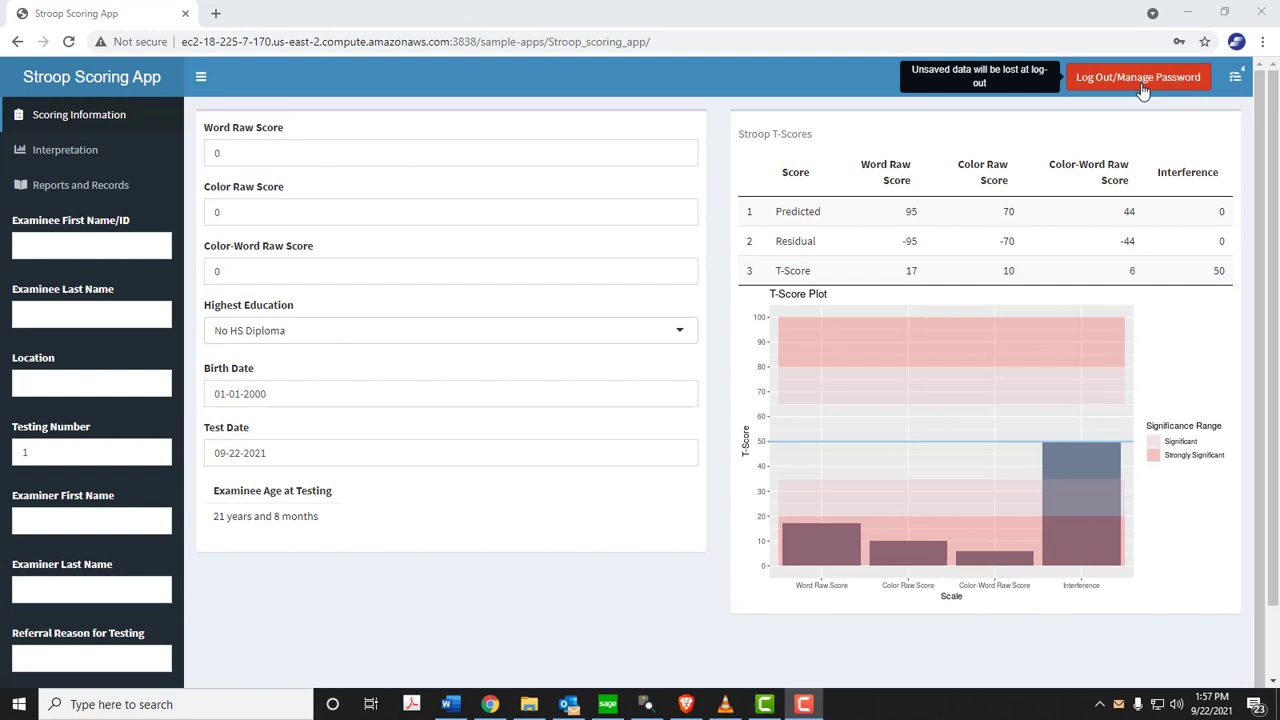
# - Enter 50 as the Word Raw Score, then log out and log back in with the account password
pyautogui.doubleClick(291, 147)
pyautogui.write('50')
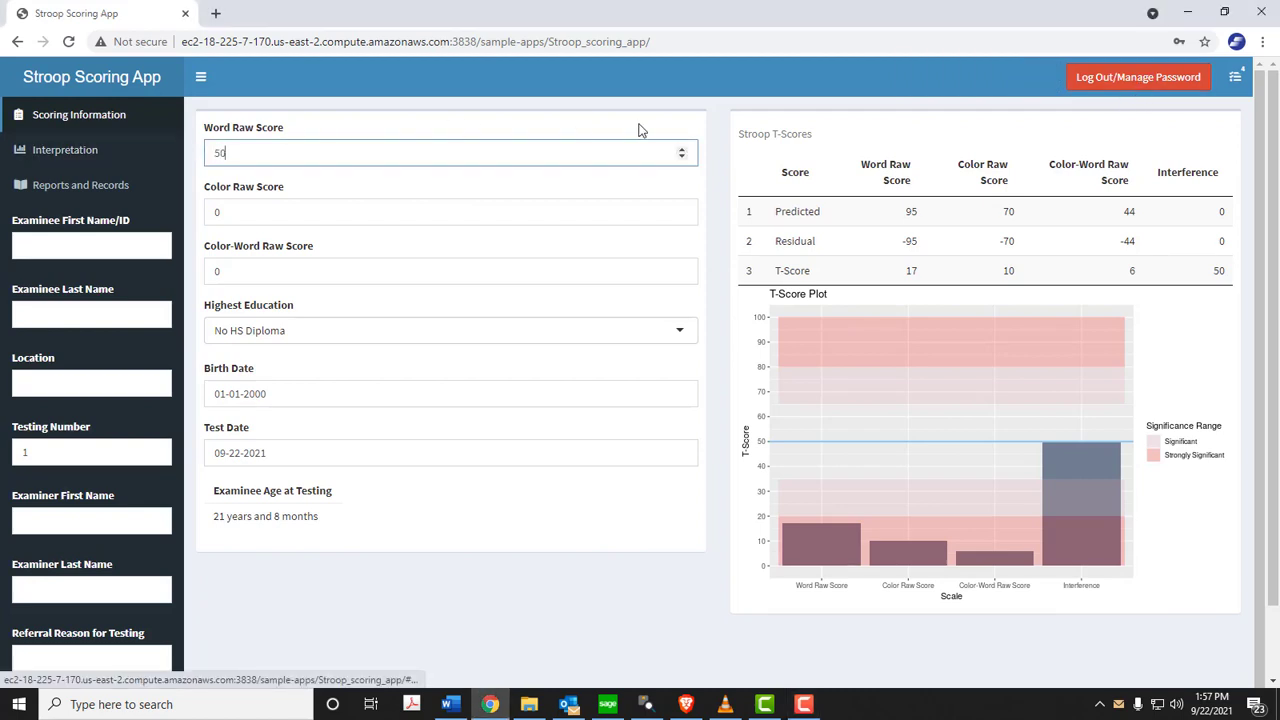
pyautogui.click(1114, 78)
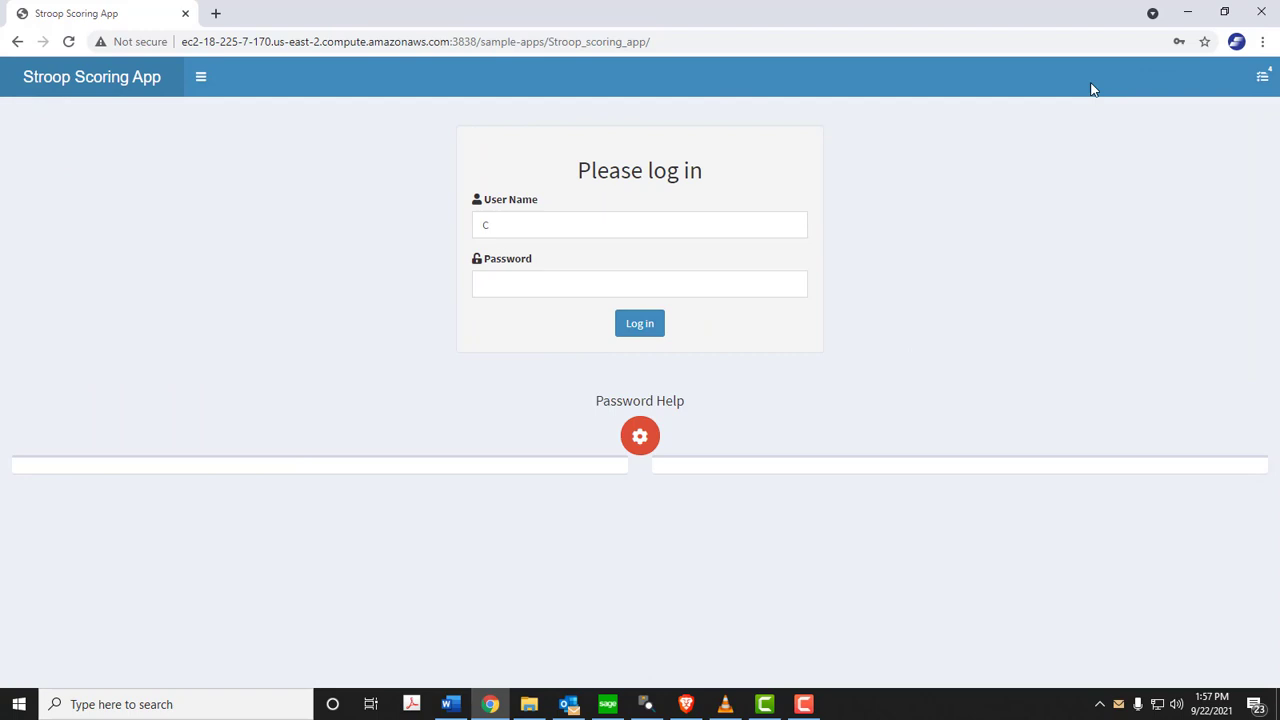
pyautogui.click(663, 283)
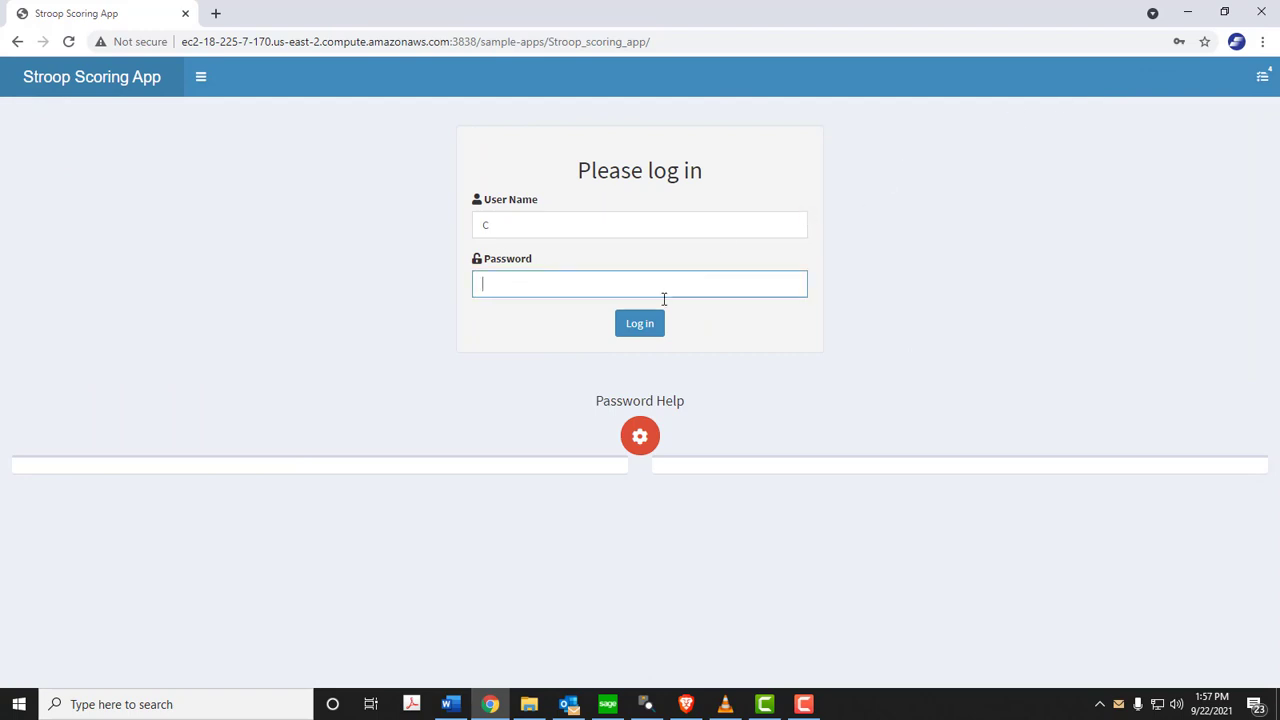
pyautogui.write('c')
pyautogui.click(640, 323)
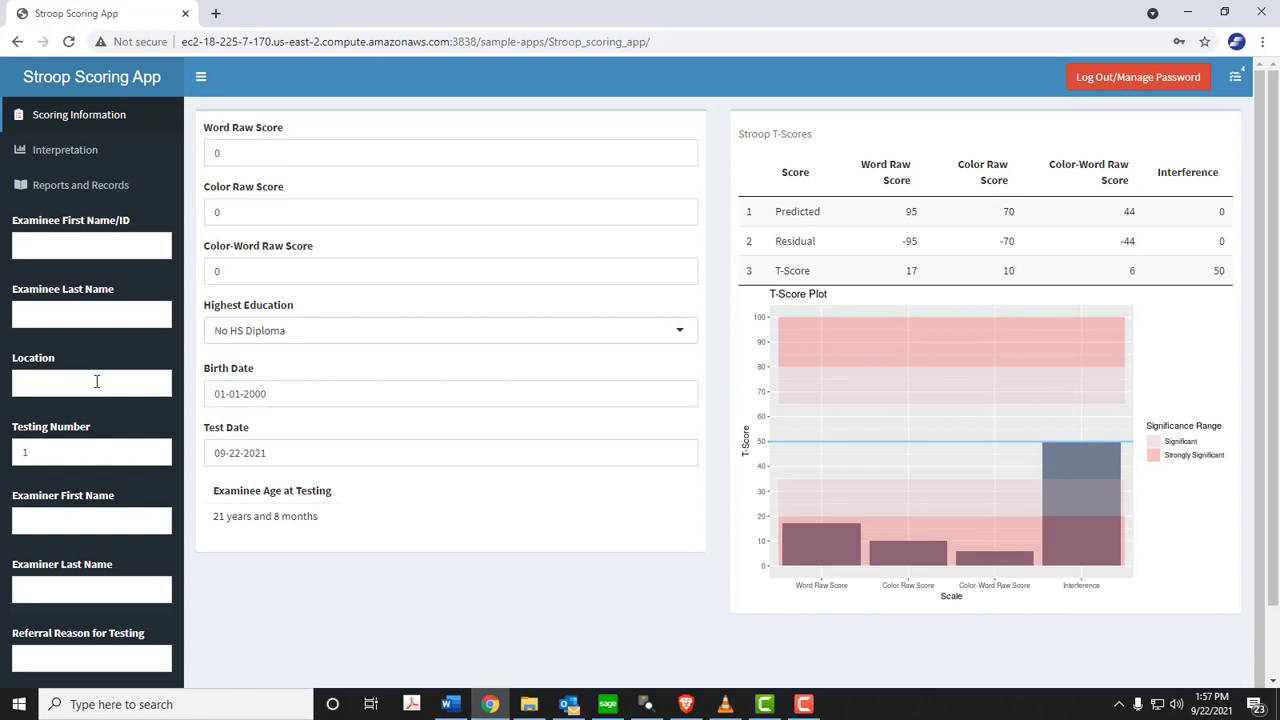
pyautogui.scroll(-1, 86, 446)
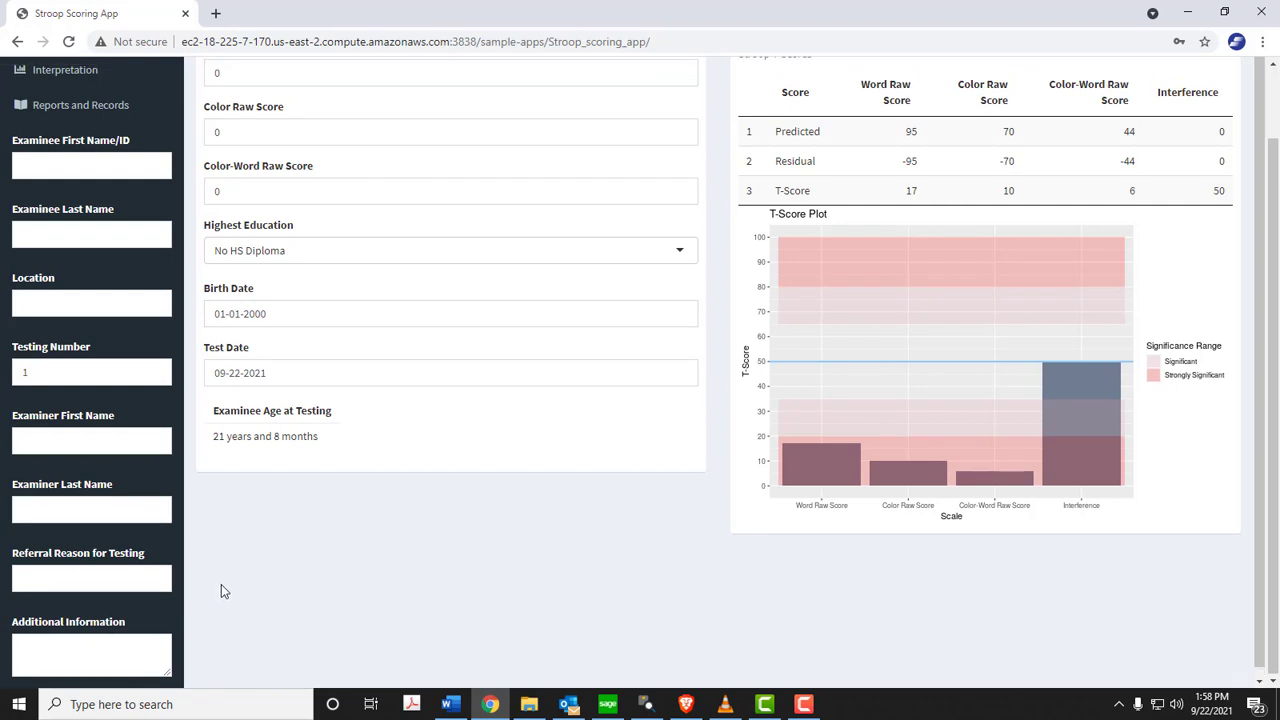
pyautogui.scroll(1, 221, 584)
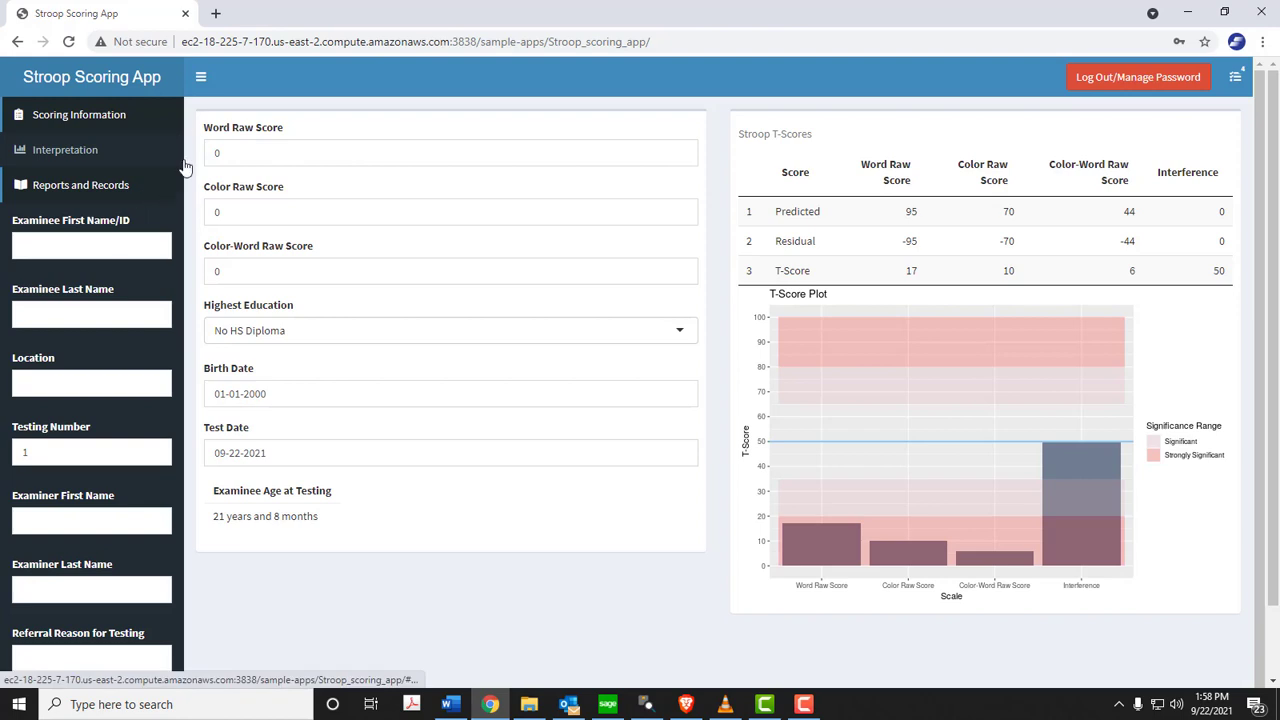
pyautogui.click(200, 76)
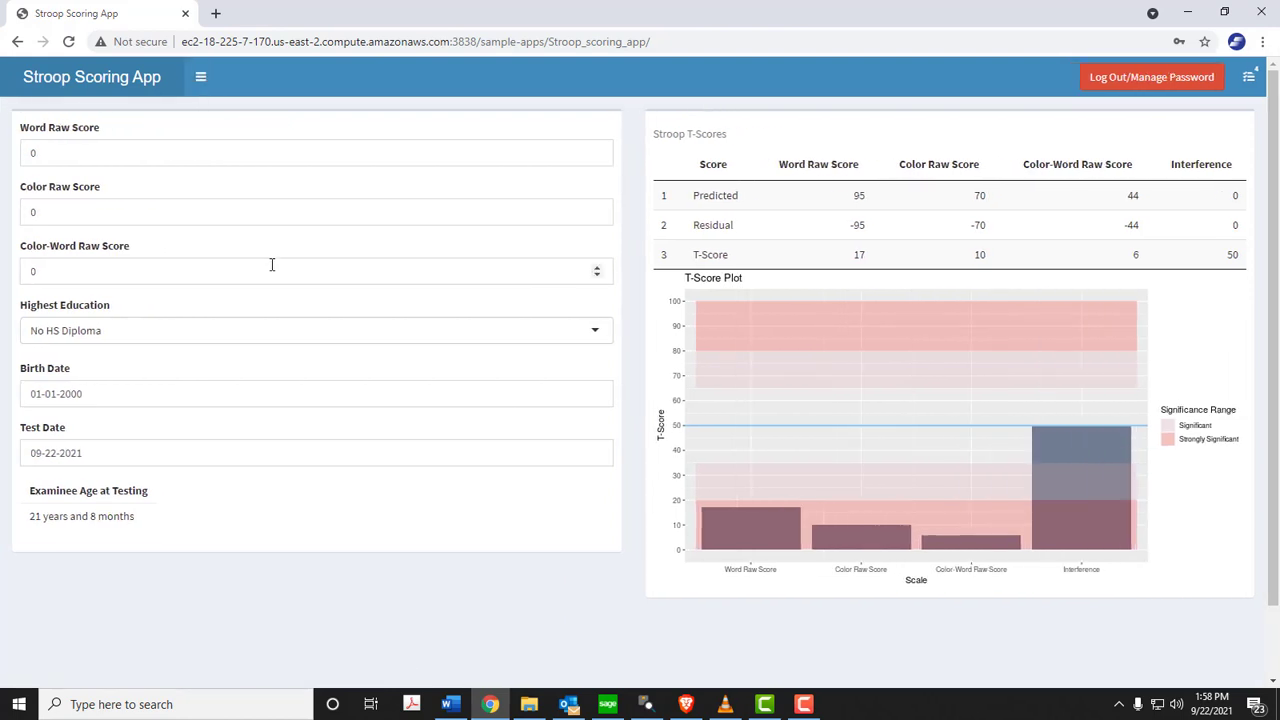
pyautogui.click(200, 78)
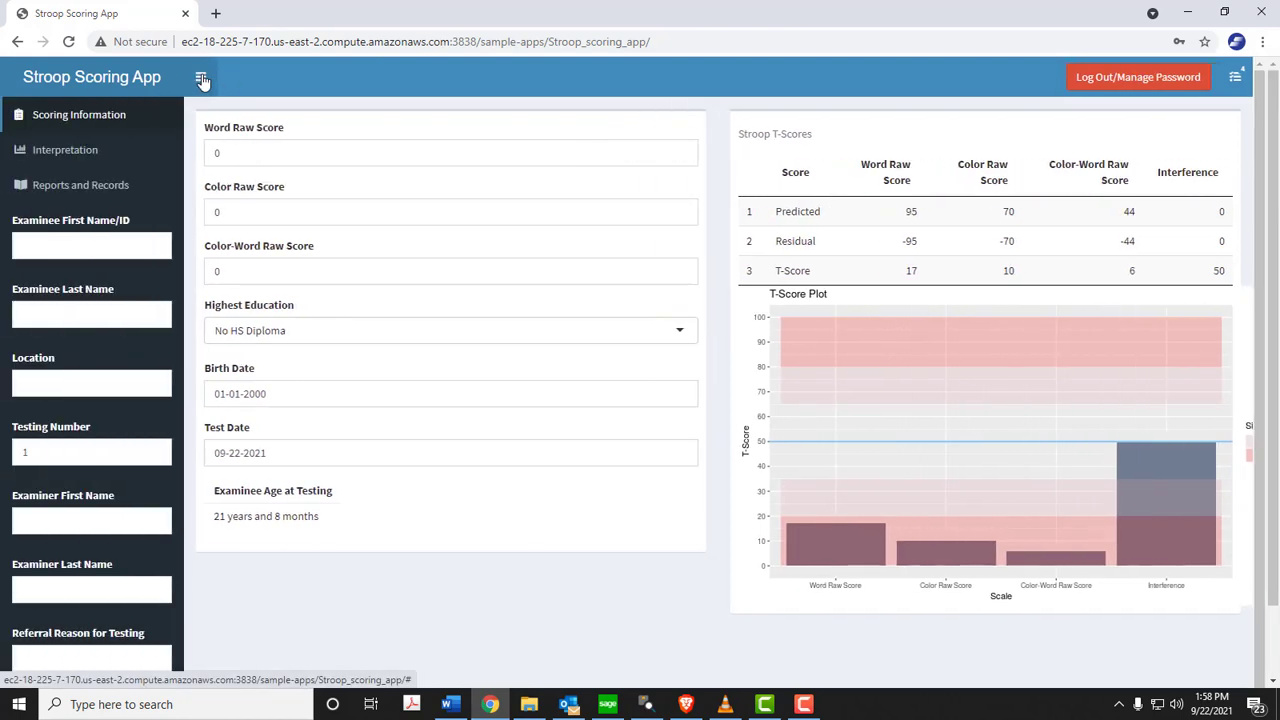
# - Clear the Word Raw Score and enter -50 to see it rejected, then select the entry
pyautogui.click(275, 152)
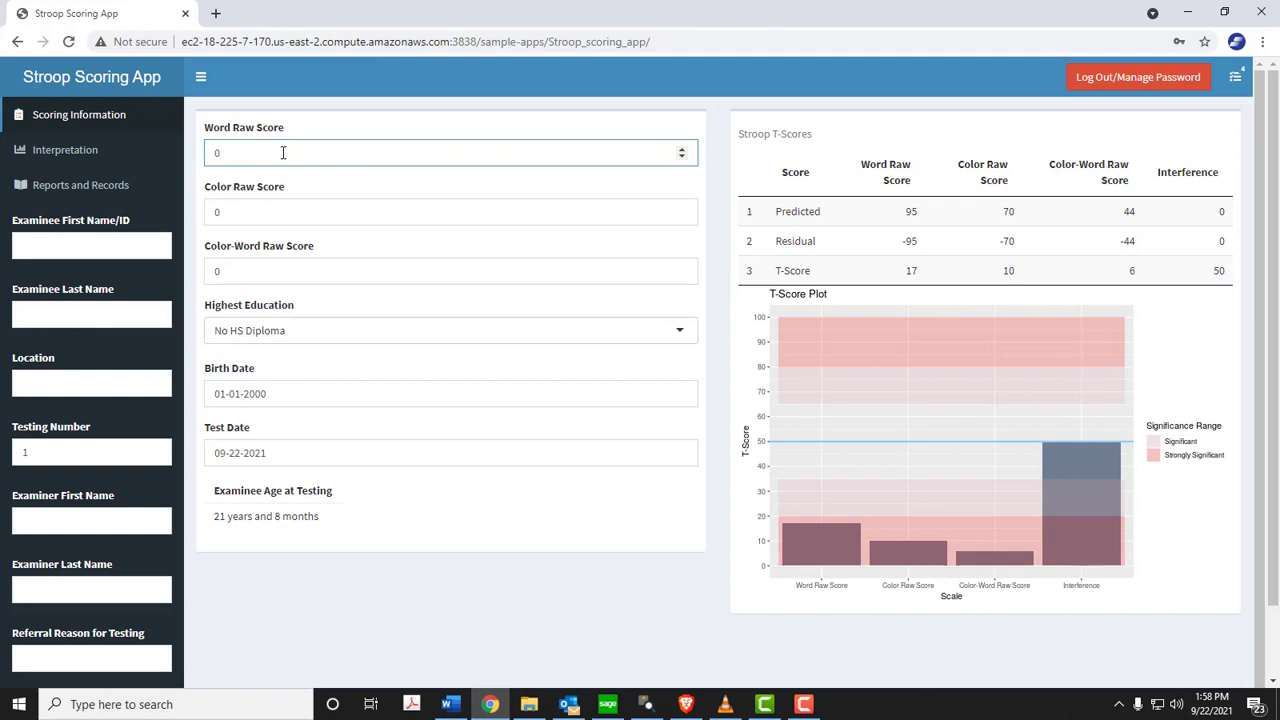
pyautogui.moveTo(261, 148); pyautogui.dragTo(200, 153)
pyautogui.press('BackSpace')
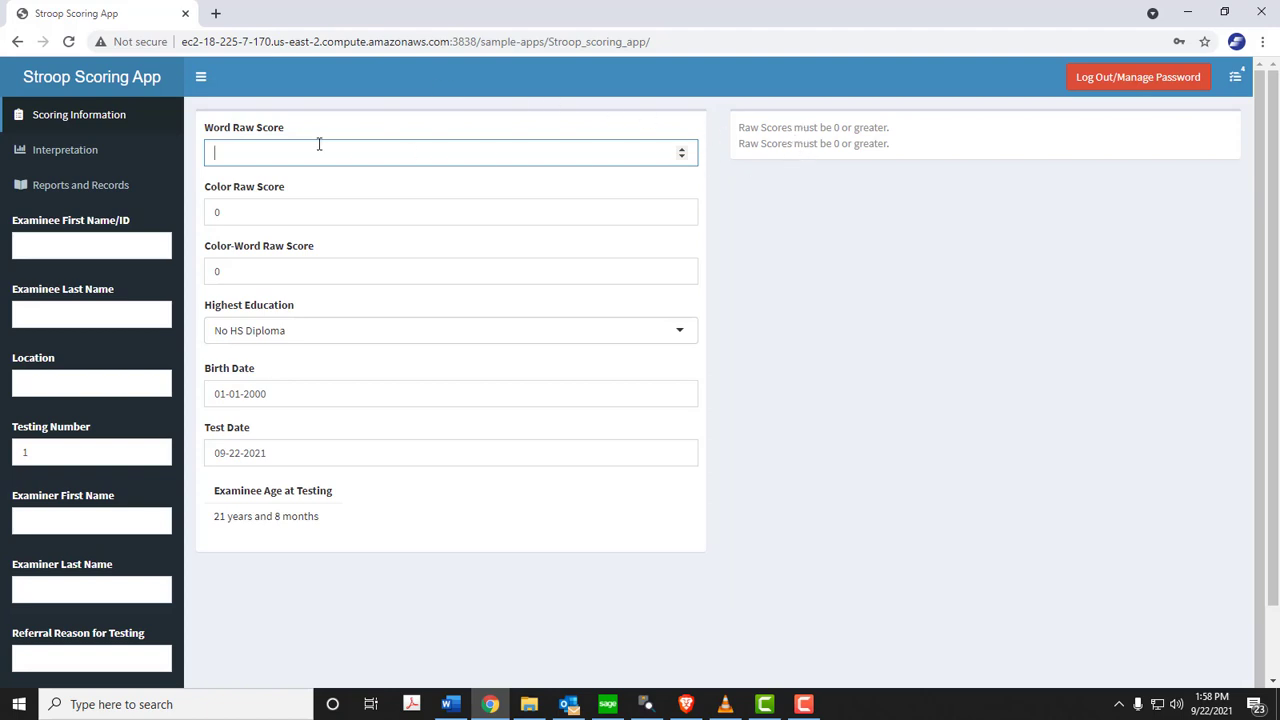
pyautogui.write('-50')
pyautogui.hotkey('ctrl', 'a')
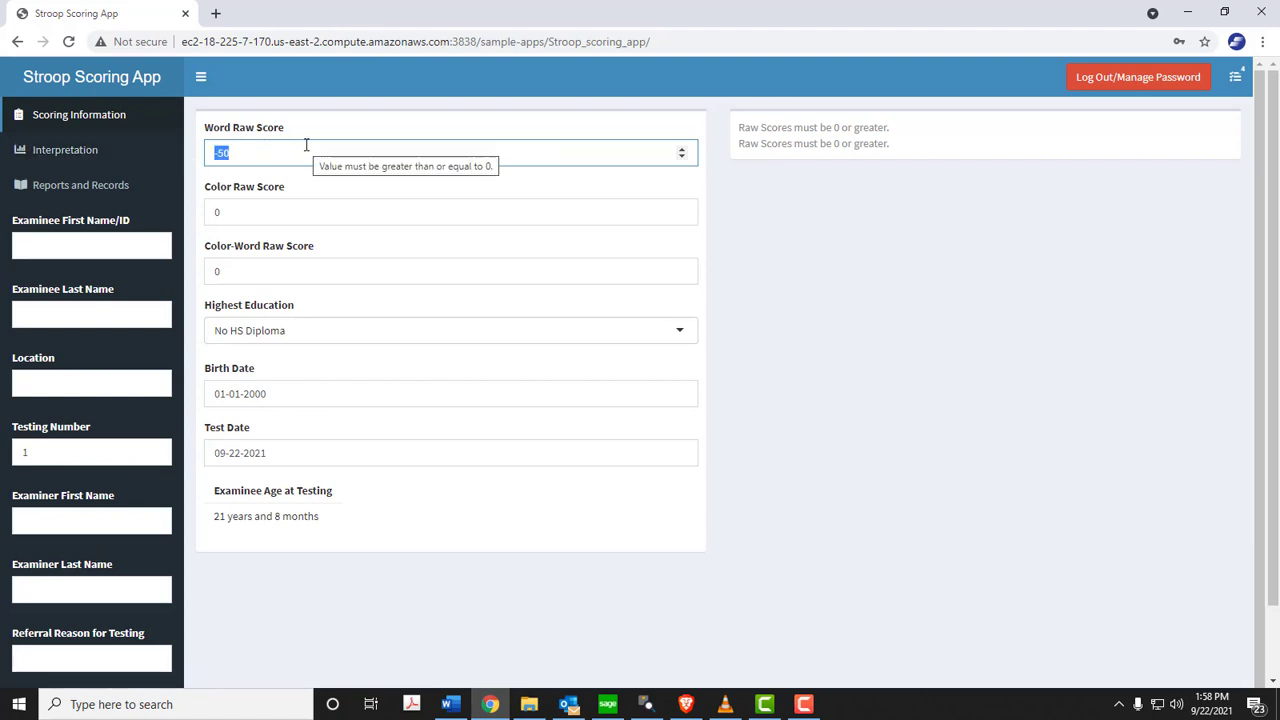
# - Replace the Word score with 50 and set the Color and Color-Word raw scores to 50
pyautogui.write('50')
pyautogui.press('Tab')
pyautogui.press('BackSpace')
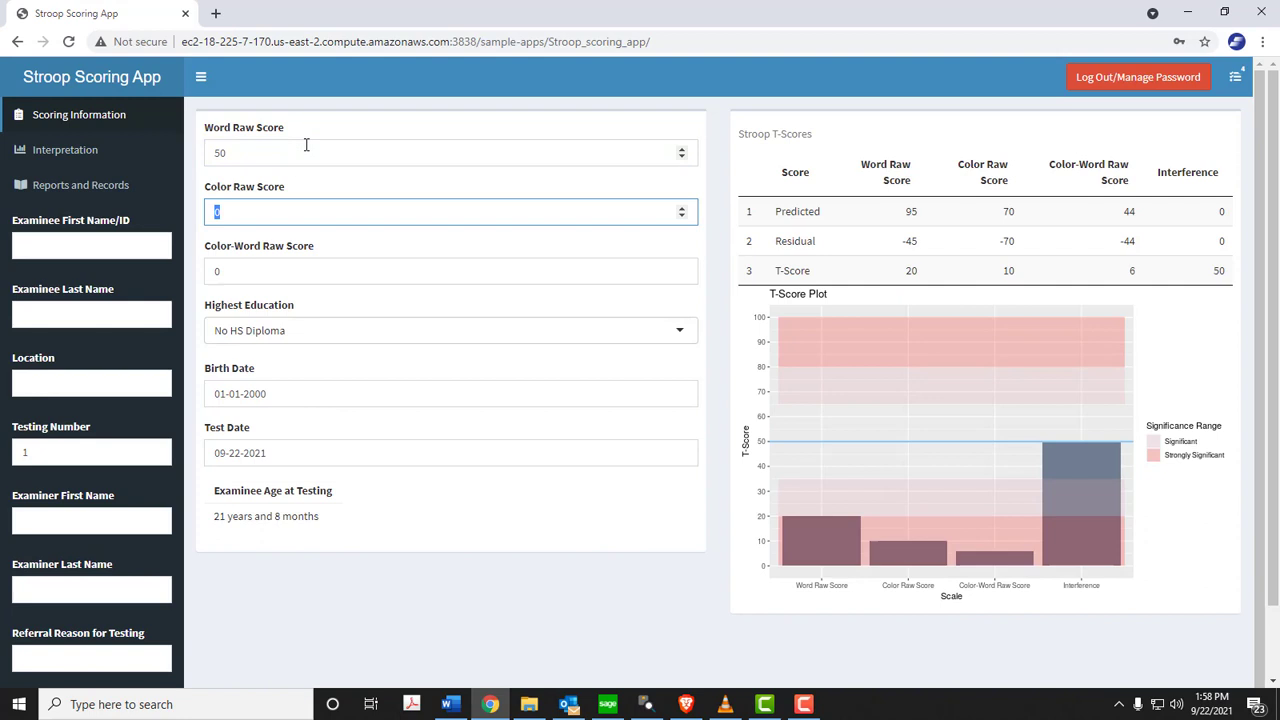
pyautogui.write('50')
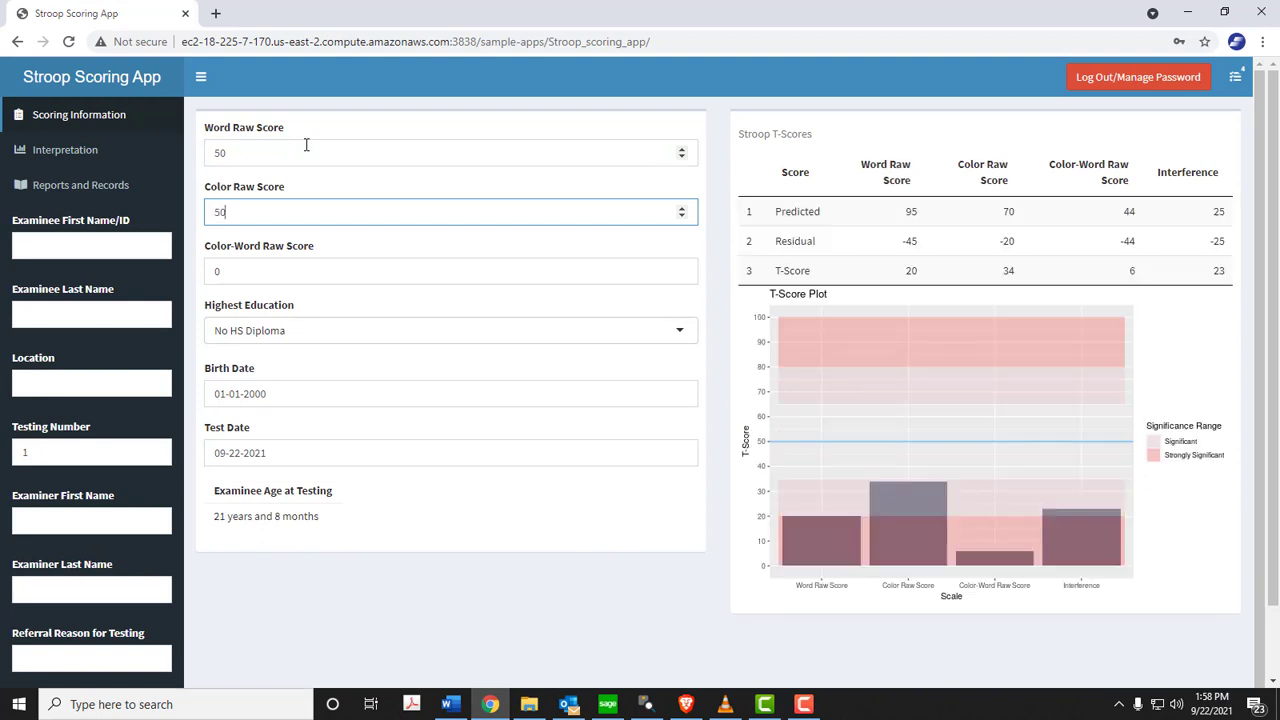
pyautogui.press('Tab')
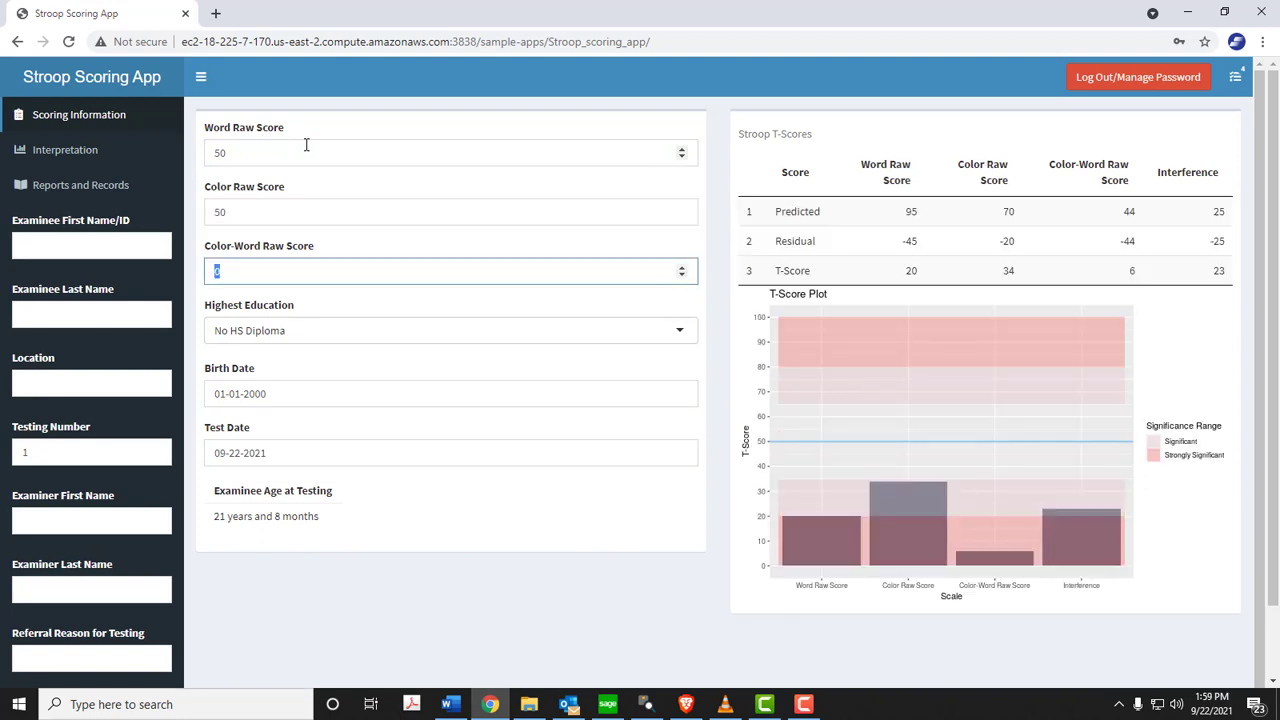
pyautogui.press('BackSpace')
pyautogui.write('50')
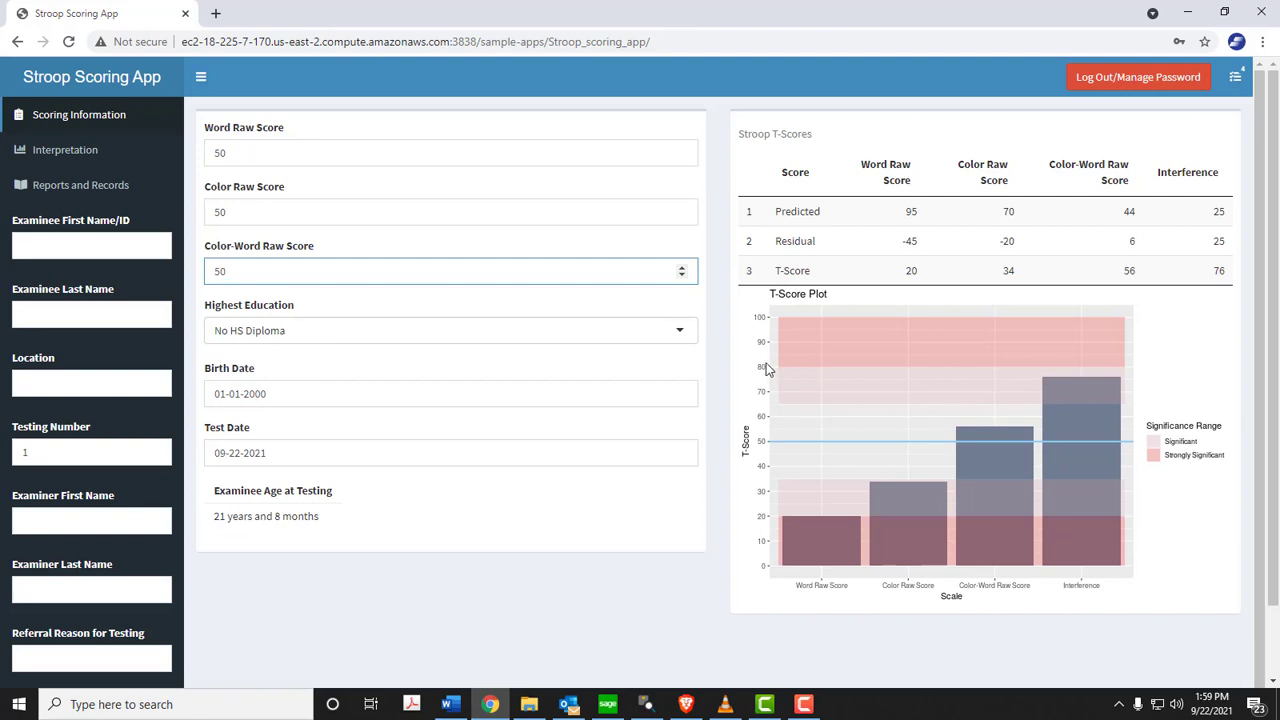
# - Set Highest Education to HS Diploma and change the birth date's year to 1999
pyautogui.click(678, 331)
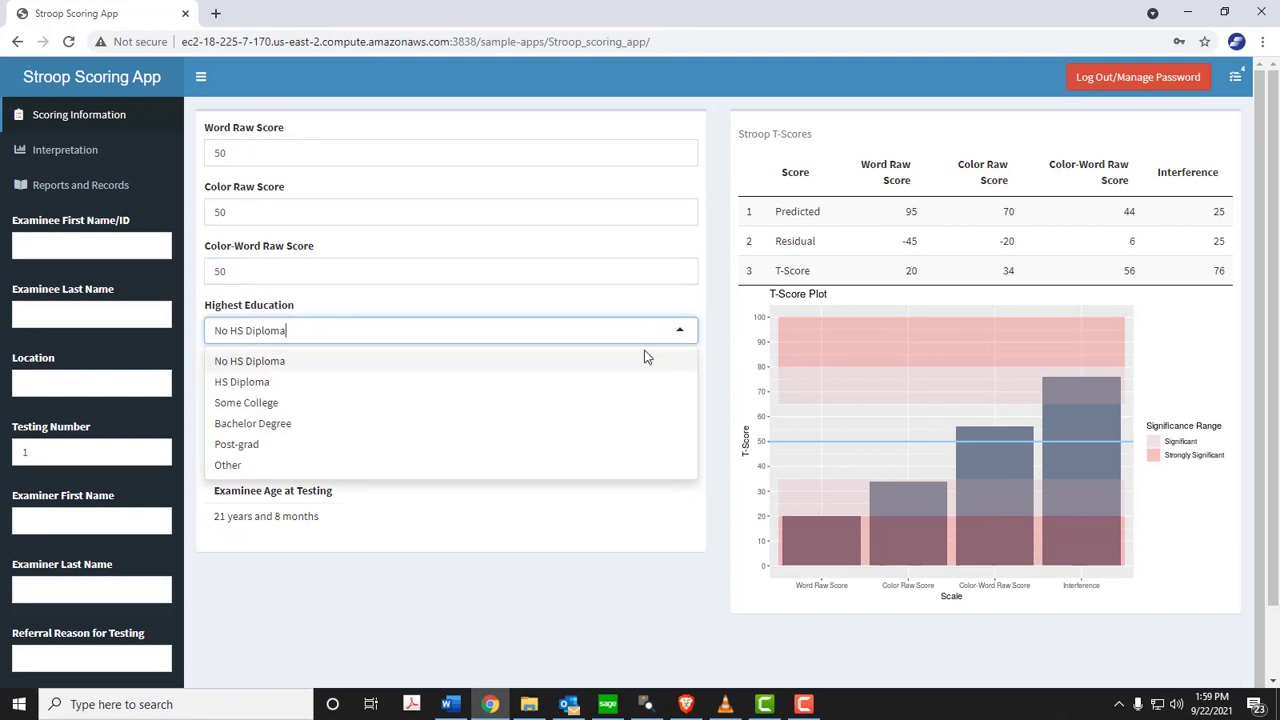
pyautogui.click(404, 381)
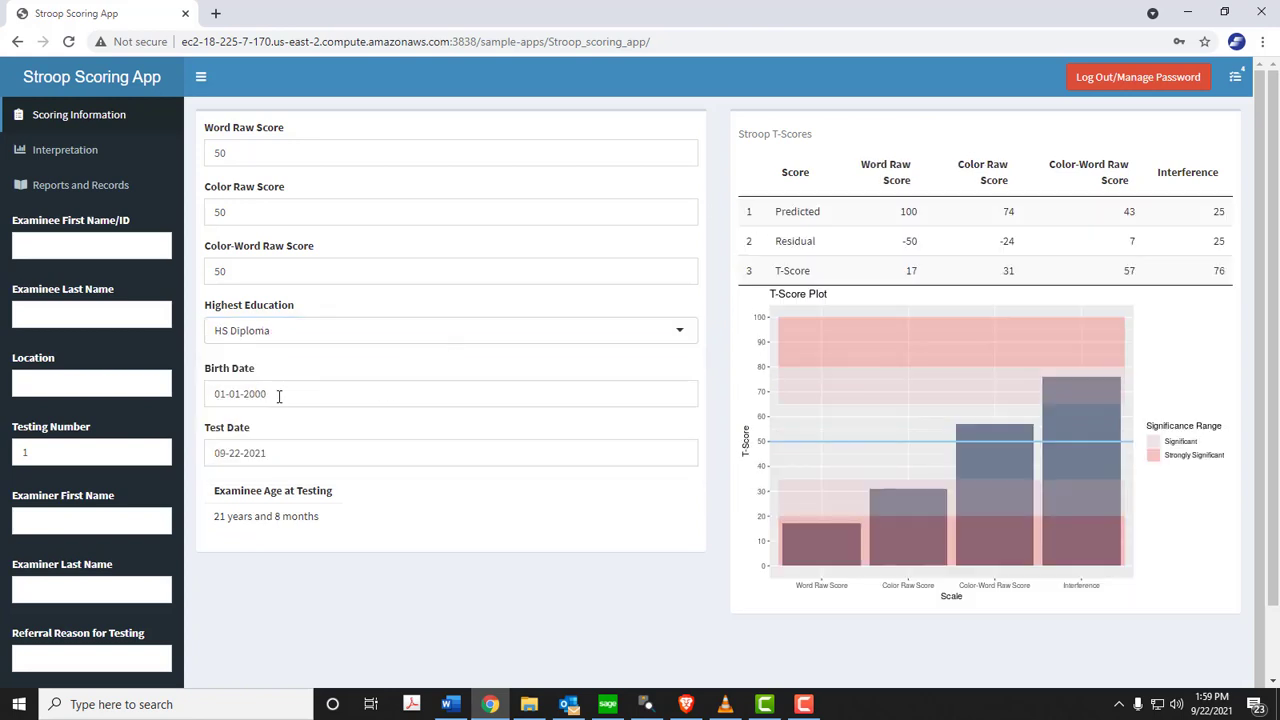
pyautogui.click(278, 395)
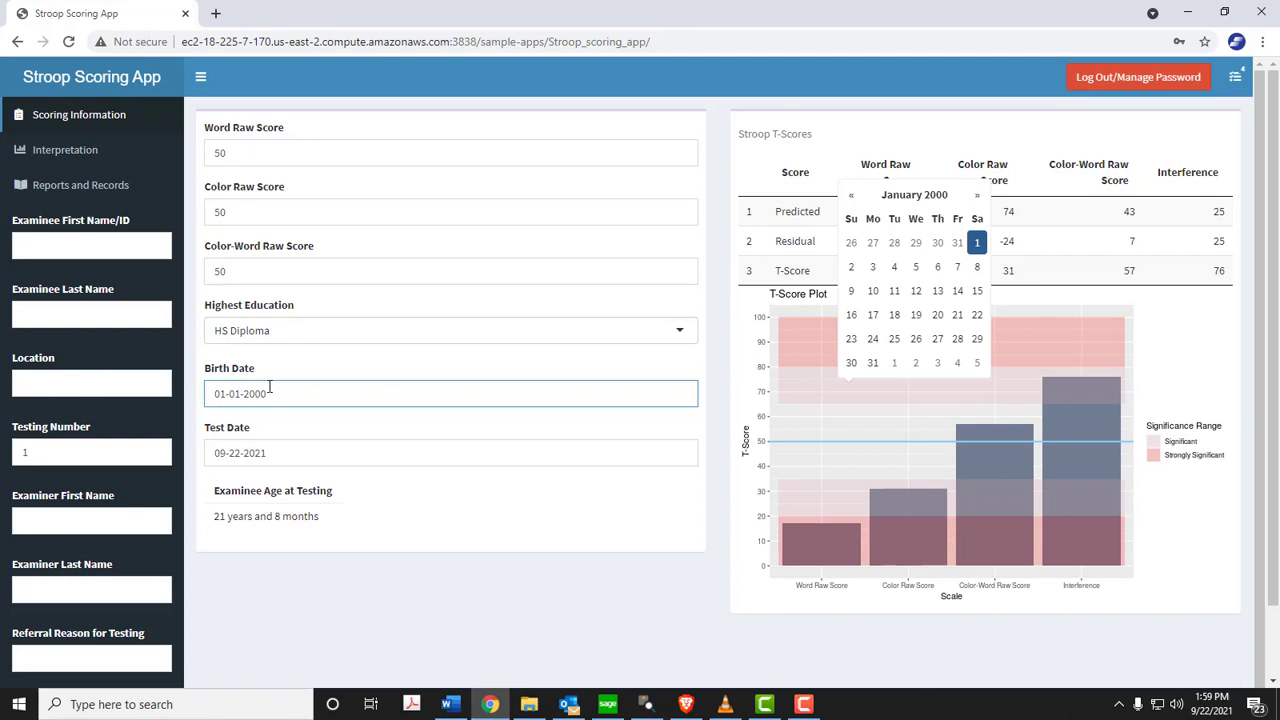
pyautogui.press('BackSpace')
pyautogui.press('BackSpace')
pyautogui.press('BackSpace')
pyautogui.press('BackSpace')
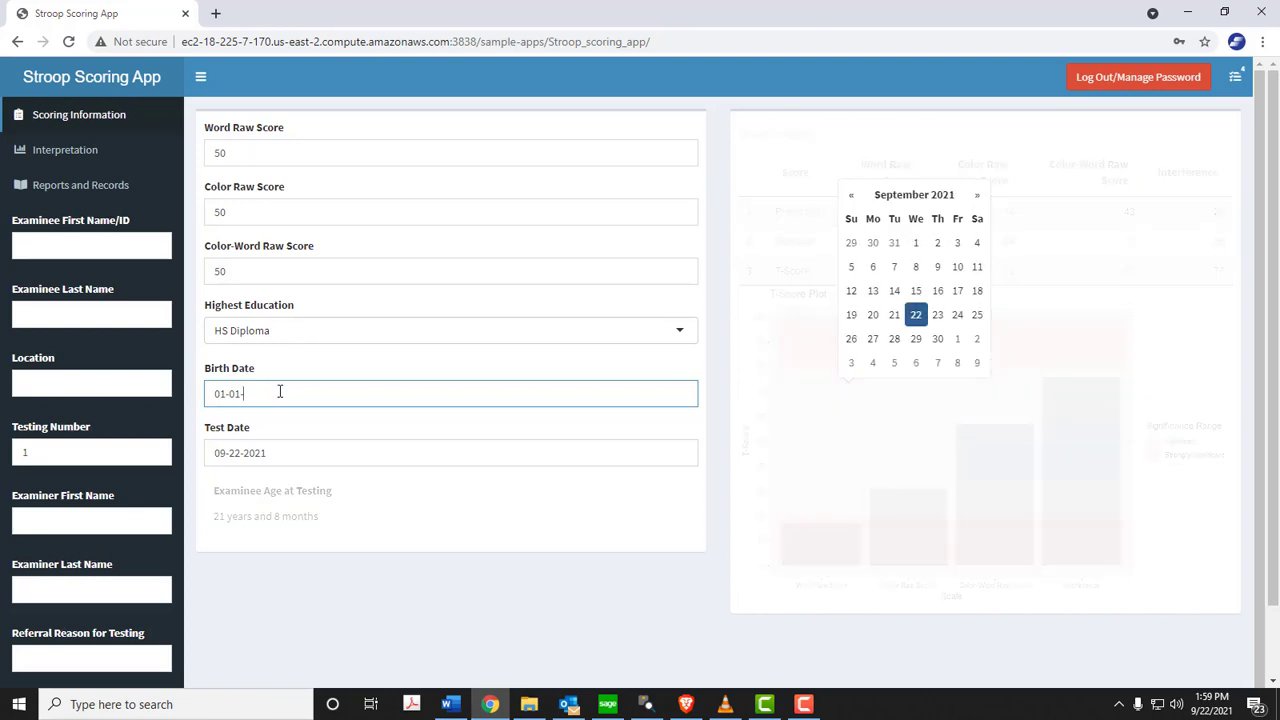
pyautogui.write('1999')
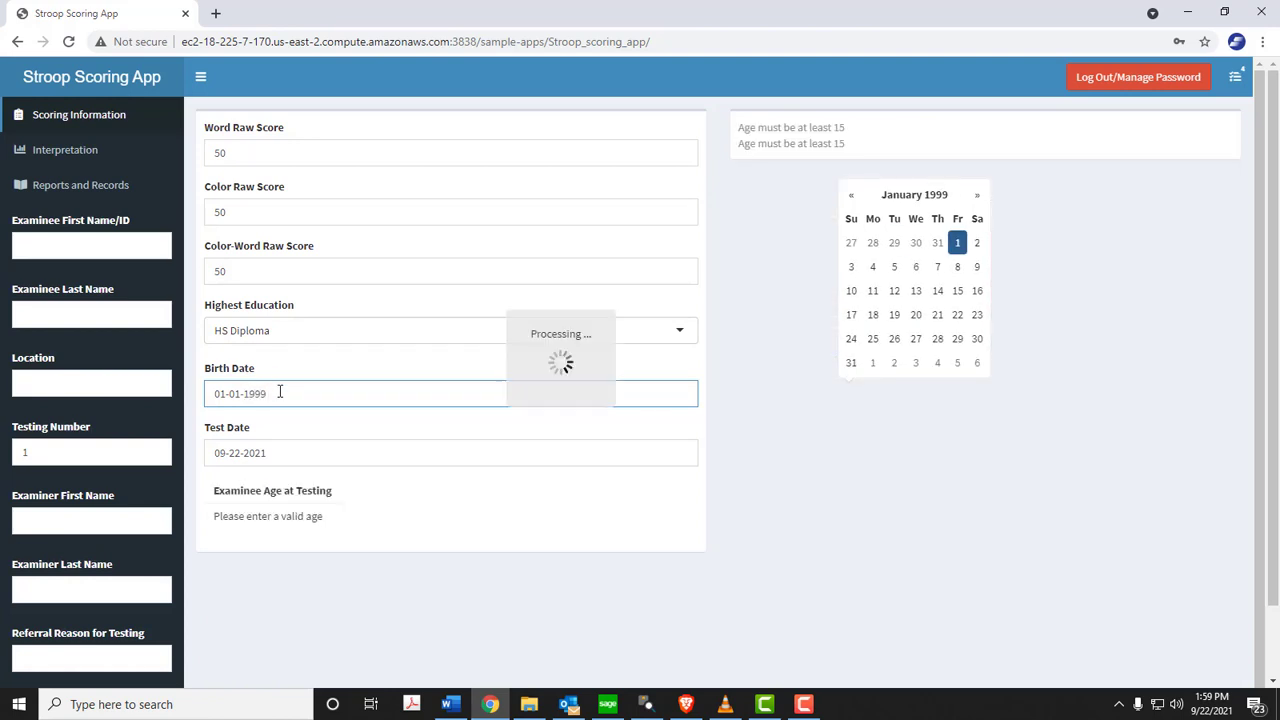
pyautogui.click(469, 522)
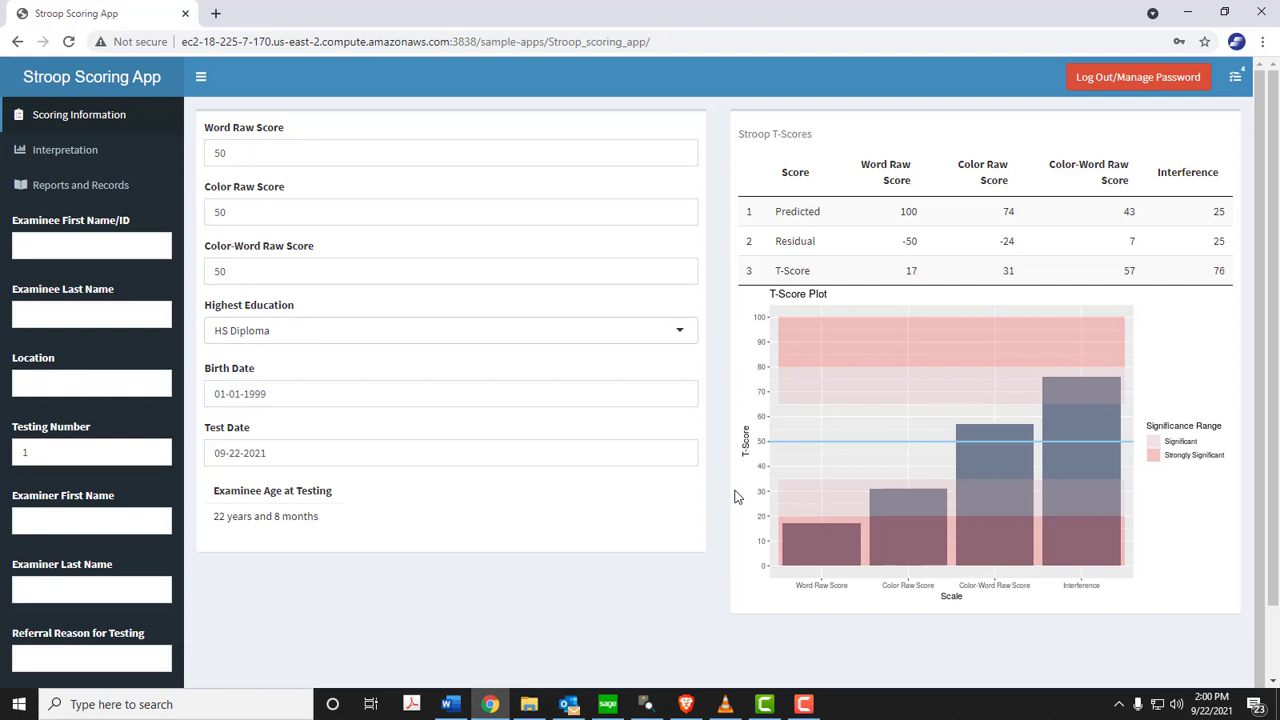
# - Show the Interpretation page and select the Interference score 76 in its explanation text
pyautogui.click(62, 162)
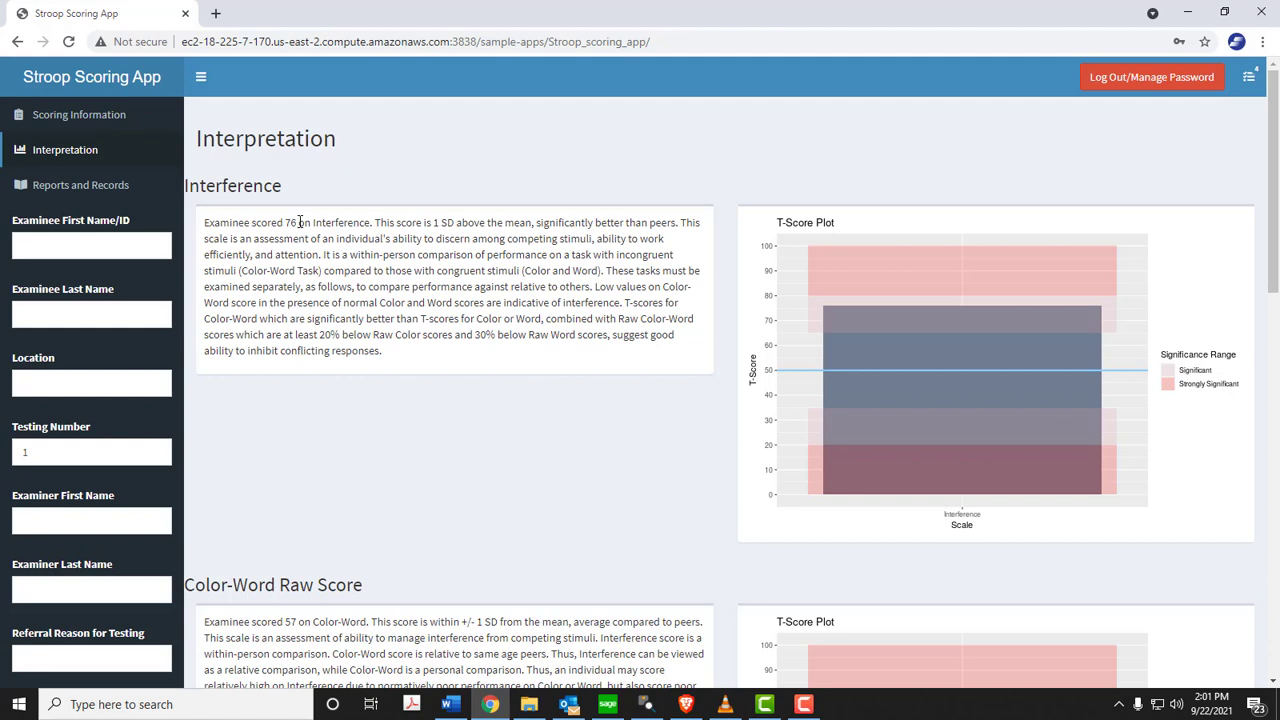
pyautogui.rightClick(299, 222)
pyautogui.click(299, 222)
pyautogui.doubleClick(291, 223)
pyautogui.rightClick(289, 226)
pyautogui.click(365, 212)
# - Fill in the examinee's first name and last name fields
pyautogui.click(94, 247)
pyautogui.write('Joe')
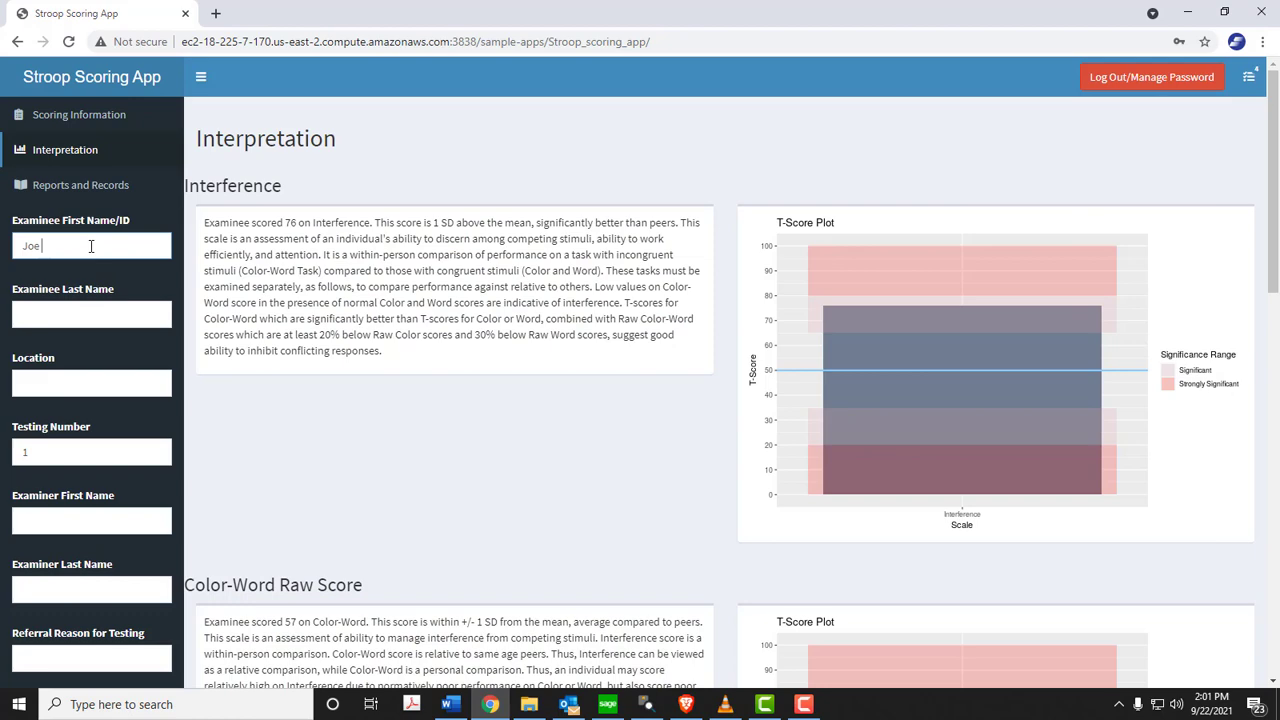
pyautogui.press('Tab')
pyautogui.write('Schmo')
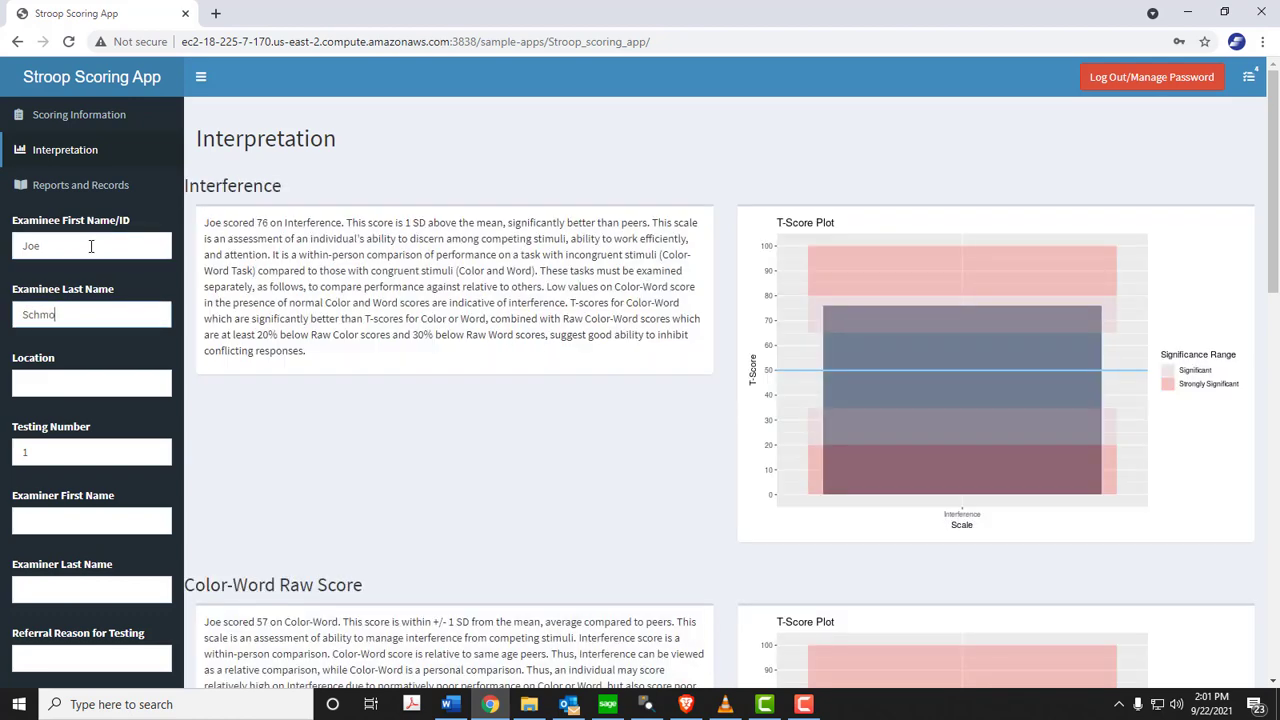
pyautogui.write('e')
pyautogui.click(478, 484)
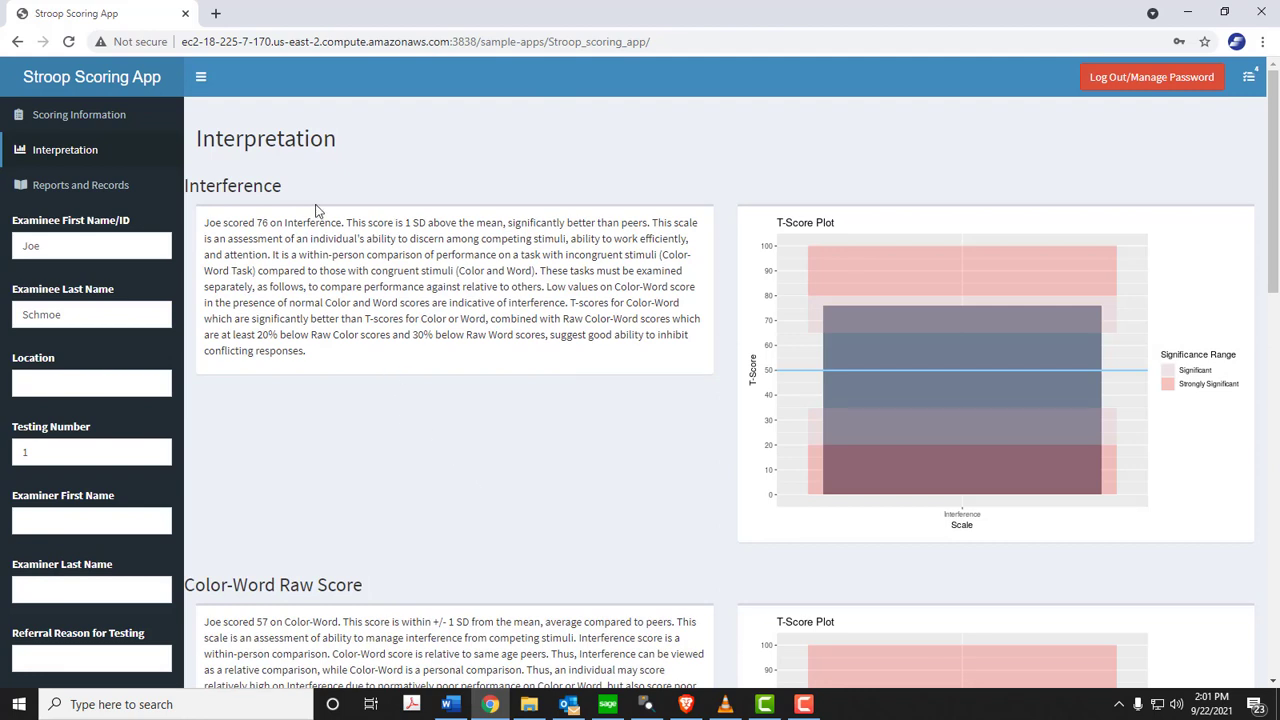
# - Check the examinee's name in the Interference text and scroll through the interpretation
pyautogui.moveTo(222, 222); pyautogui.dragTo(204, 222)
pyautogui.scroll(-4, 437, 382)
pyautogui.scroll(-7, 535, 366)
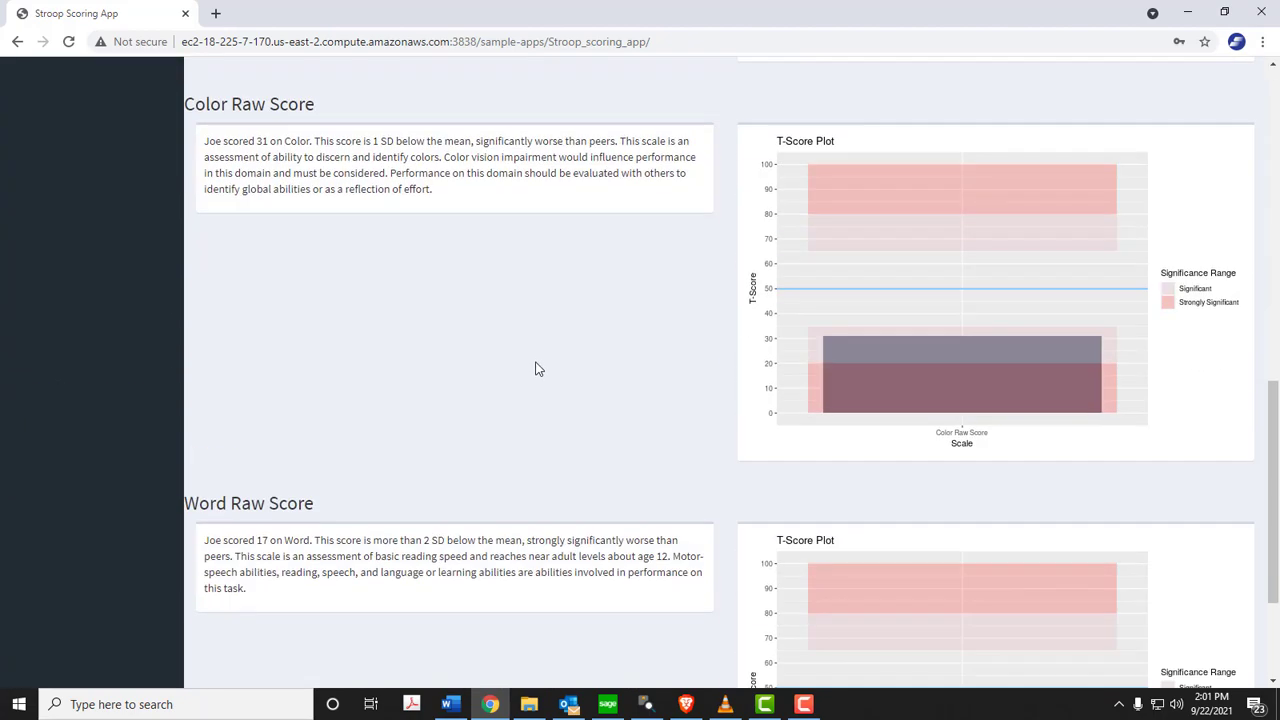
pyautogui.scroll(3, 551, 515)
pyautogui.scroll(8, 551, 514)
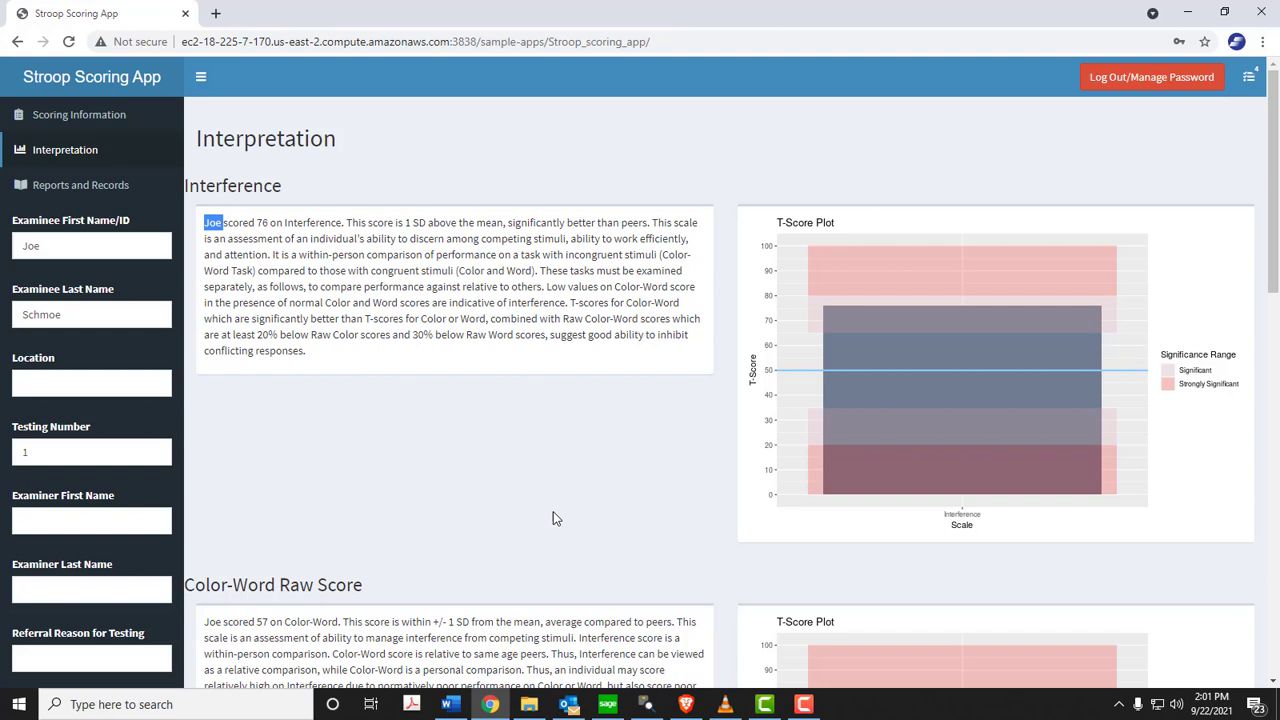
# - Generate an HTML scoring report from the Reports and Records page
pyautogui.click(52, 196)
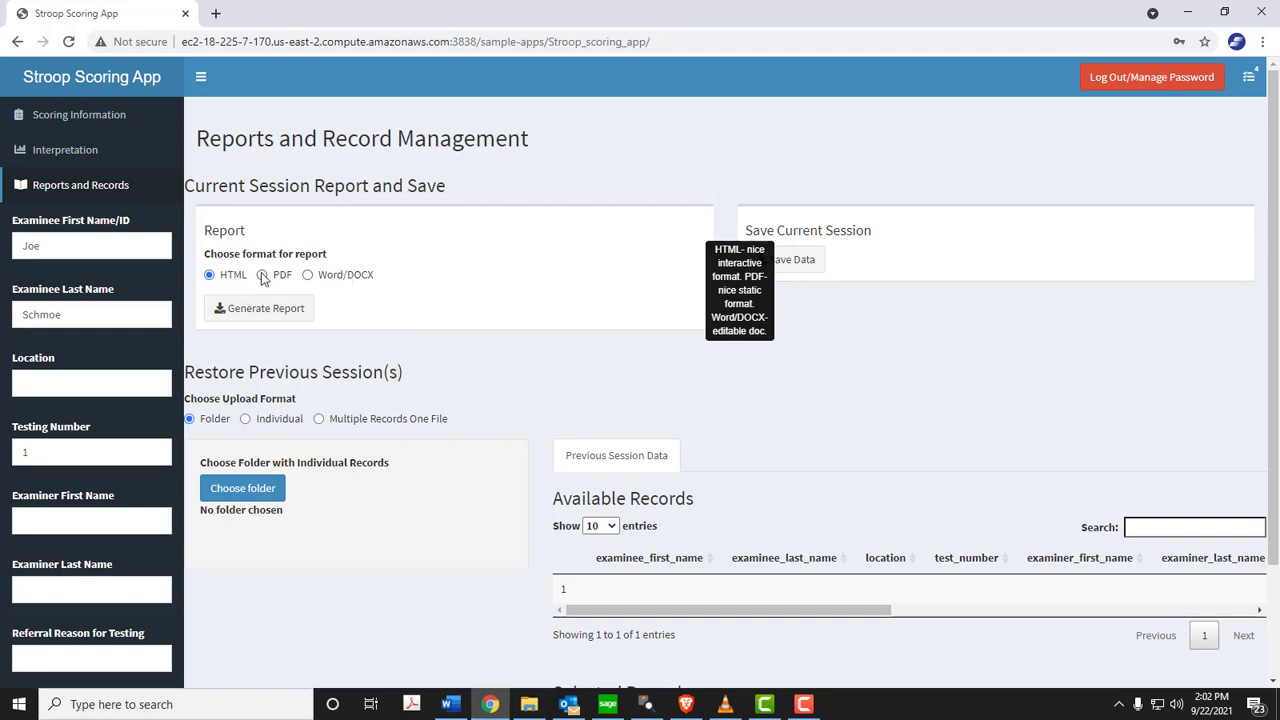
pyautogui.click(257, 309)
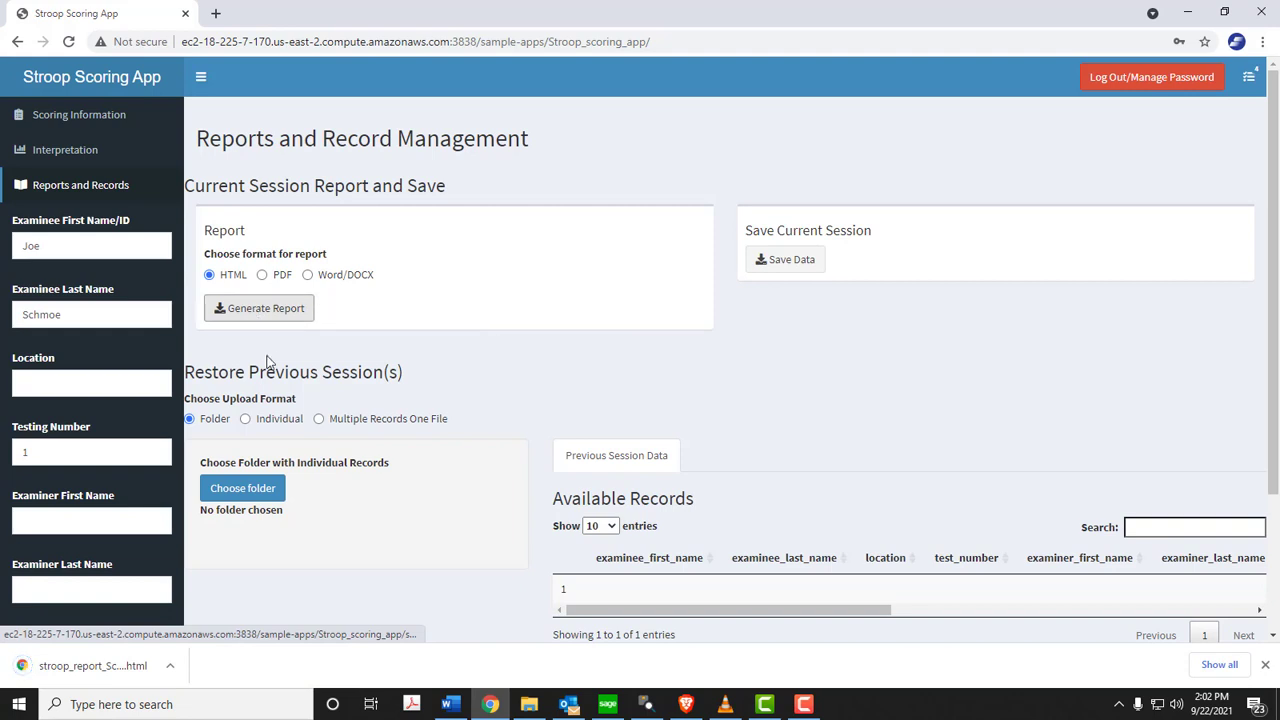
# - Open the downloaded HTML report, scroll through its sections, and return to the top
pyautogui.click(88, 670)
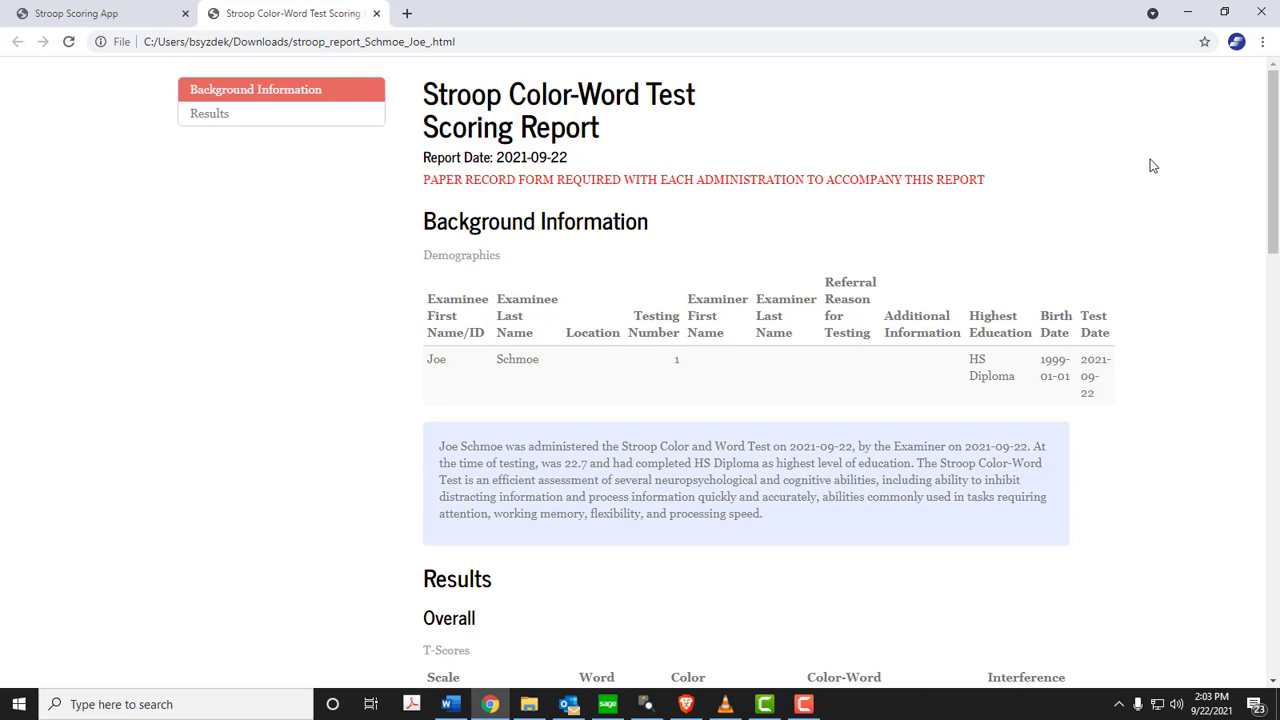
pyautogui.click(1274, 150)
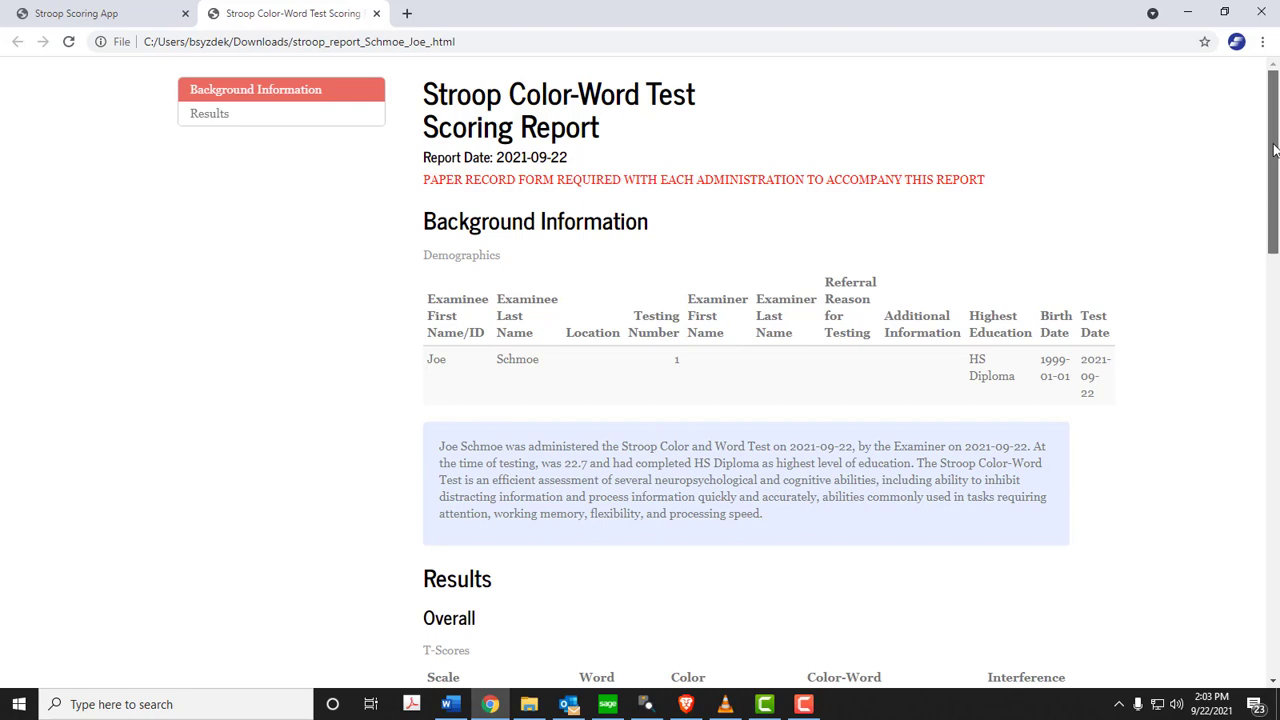
pyautogui.moveTo(1274, 150); pyautogui.dragTo(1274, 185)
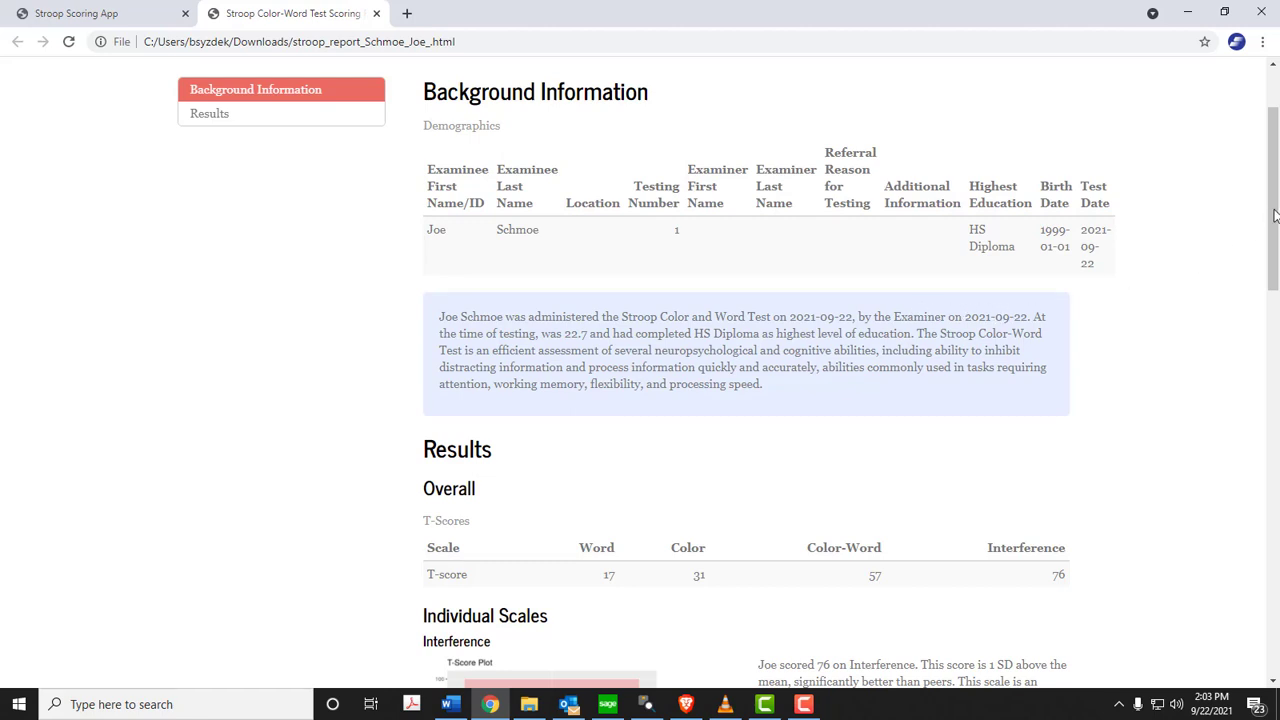
pyautogui.moveTo(1272, 216); pyautogui.dragTo(1235, 302)
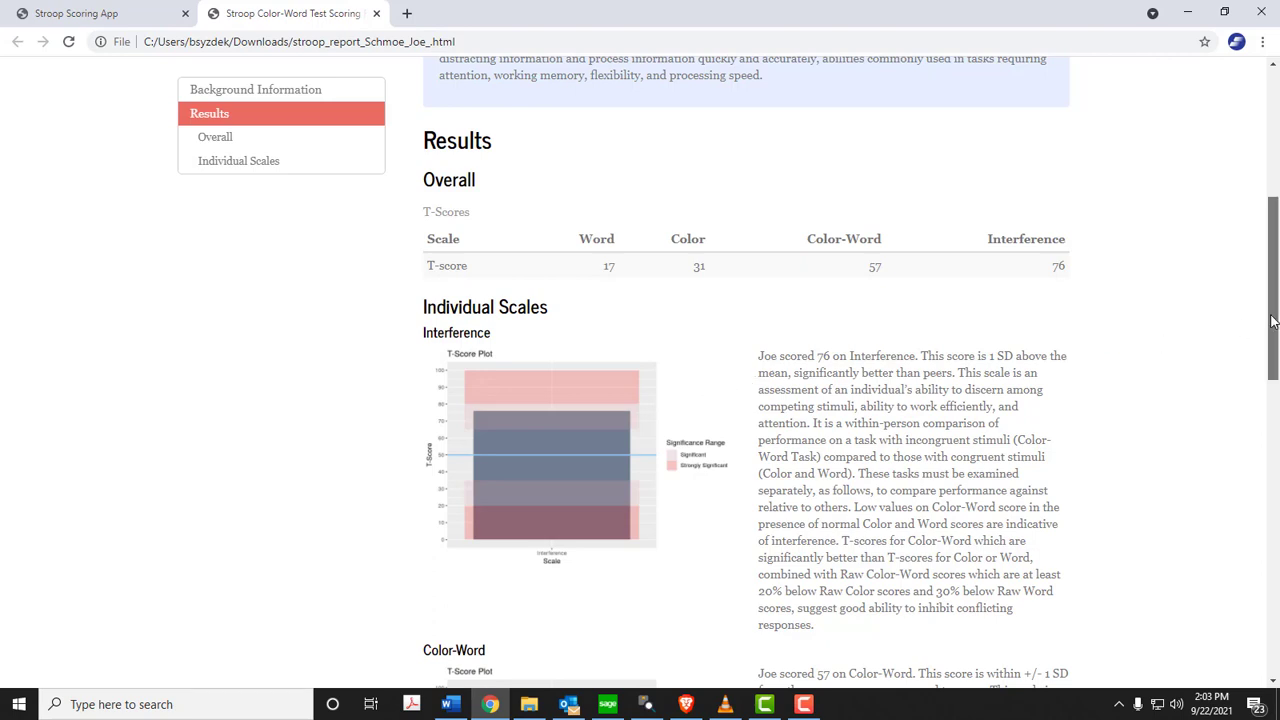
pyautogui.moveTo(1273, 320); pyautogui.dragTo(1277, 483)
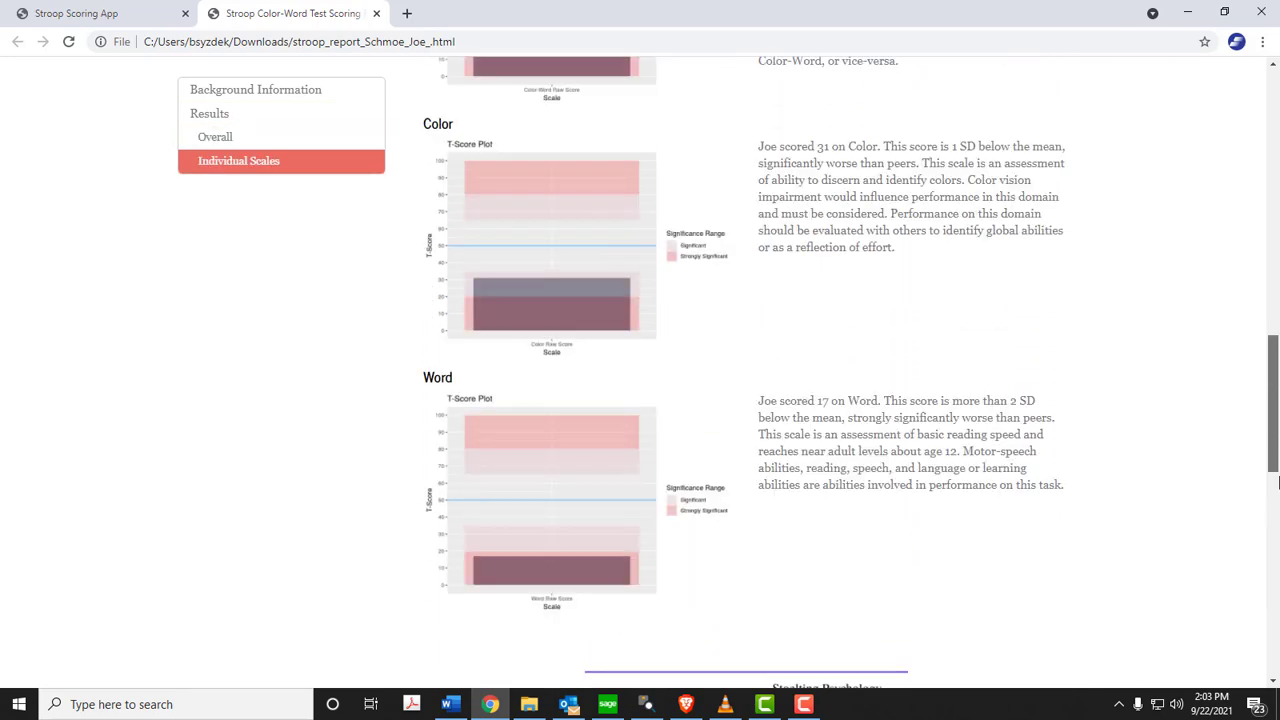
pyautogui.press('Home')
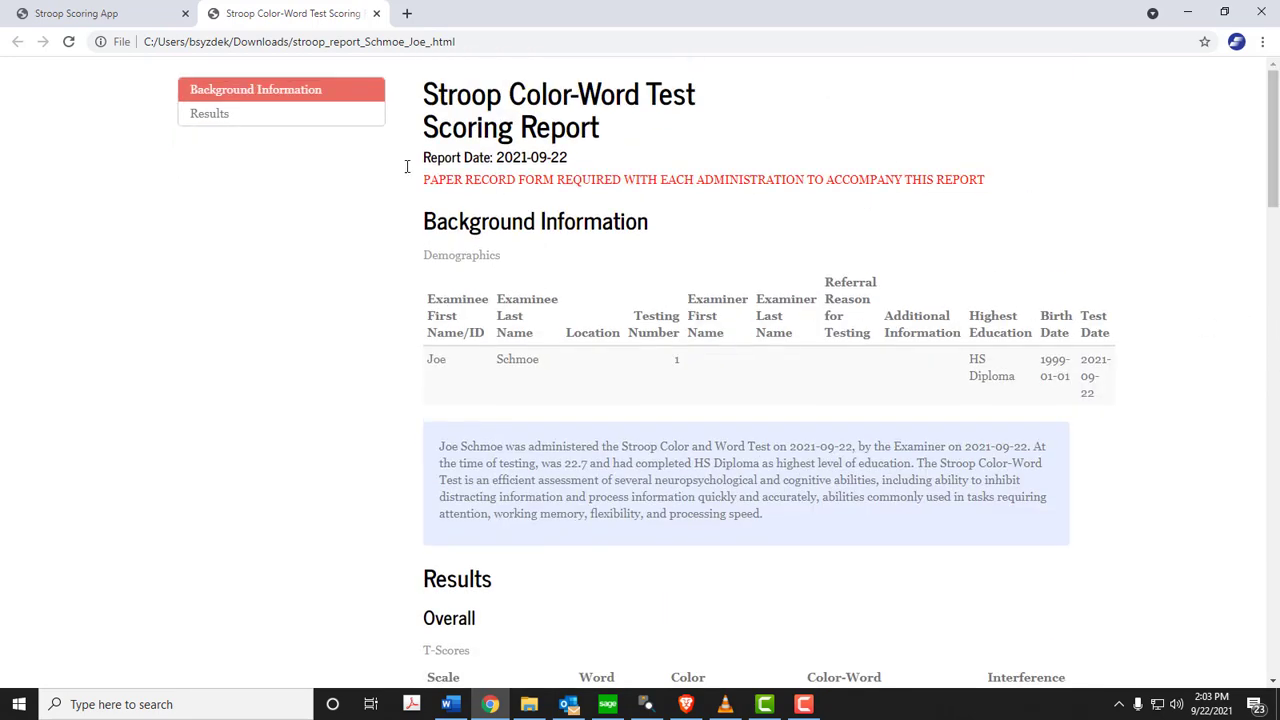
# - Go back from the report tab to the Stroop Scoring App's Reports and Record Management page
pyautogui.click(86, 12)
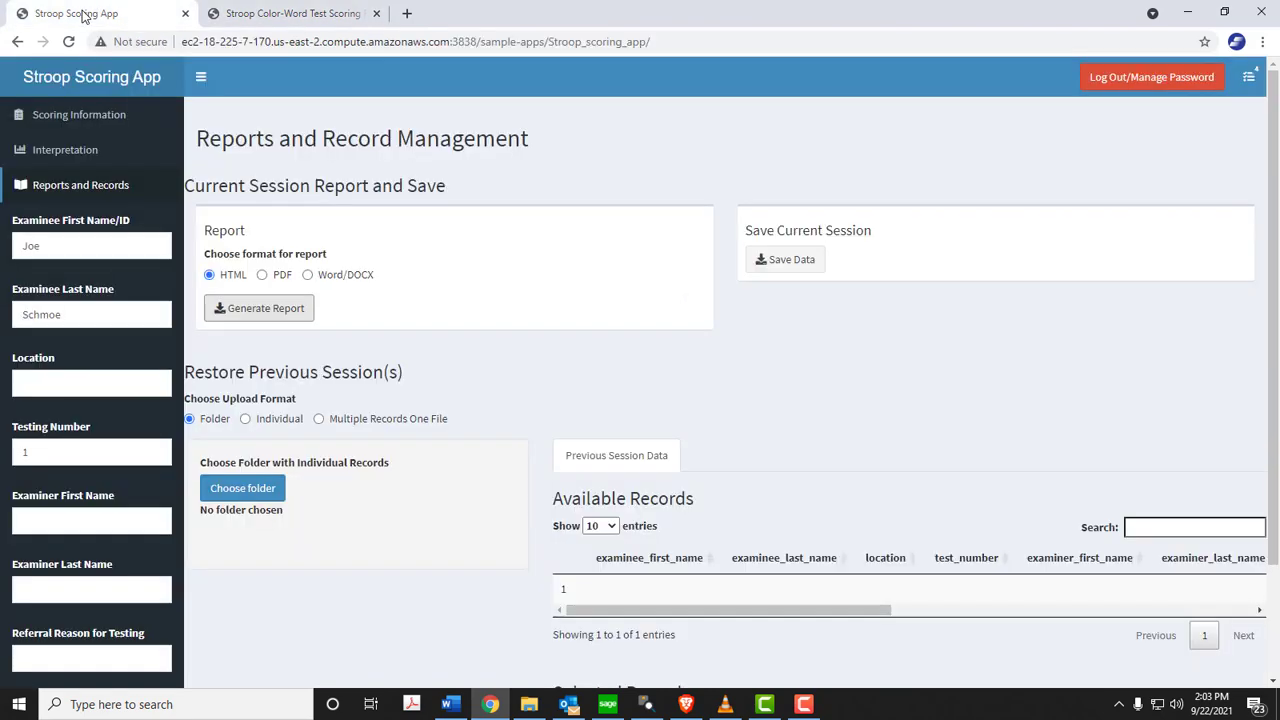
pyautogui.click(285, 16)
pyautogui.rightClick(1150, 224)
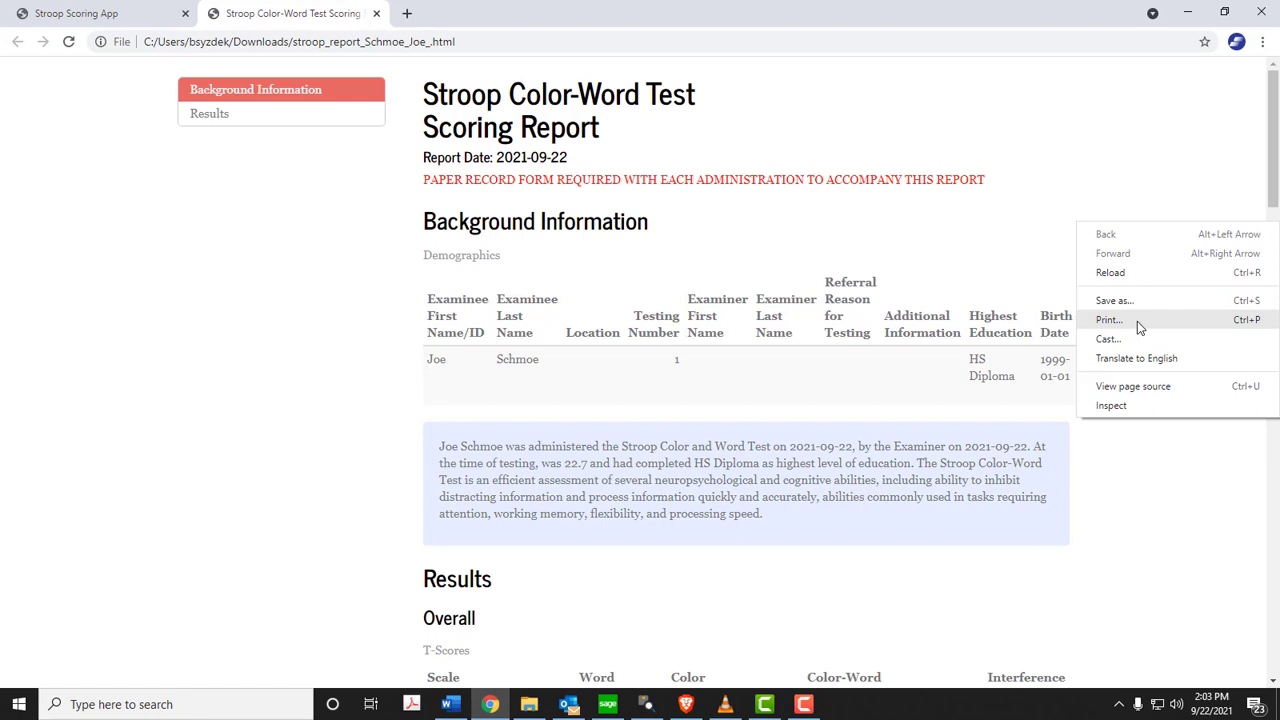
pyautogui.click(1142, 198)
pyautogui.click(107, 14)
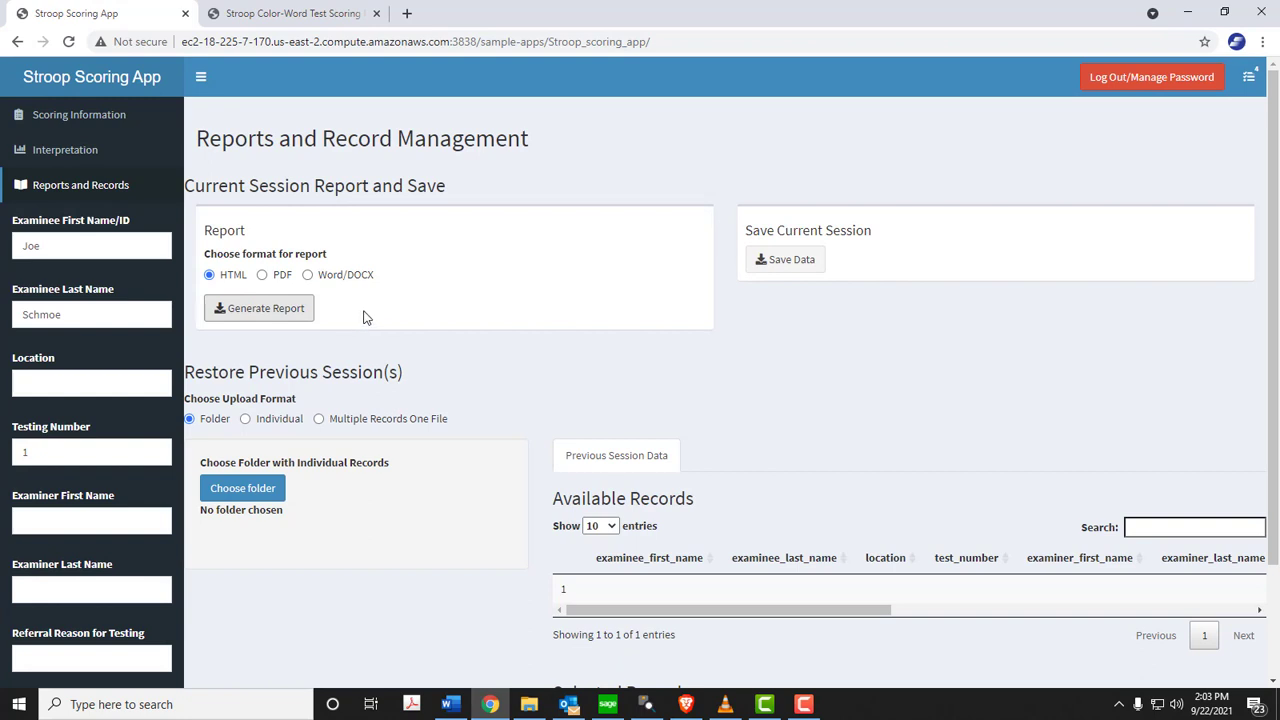
# - Save the session data as a CSV record and open the downloaded file in Excel
pyautogui.click(773, 262)
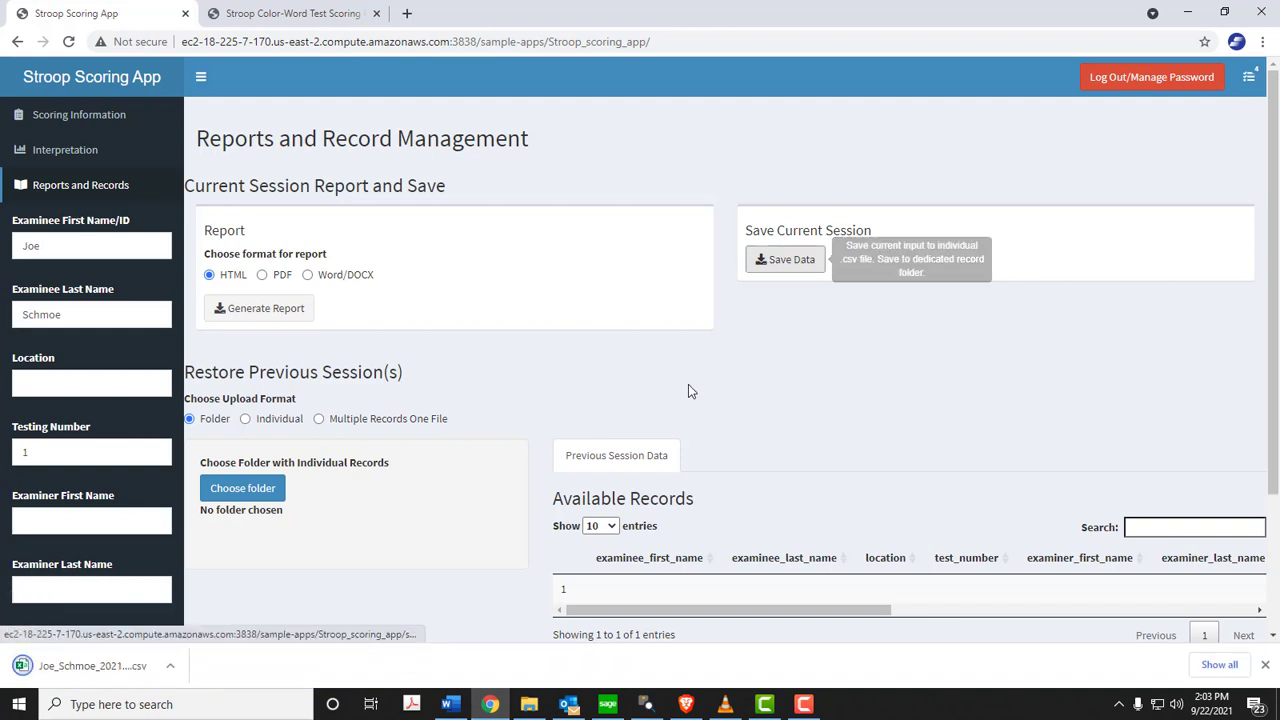
pyautogui.click(78, 675)
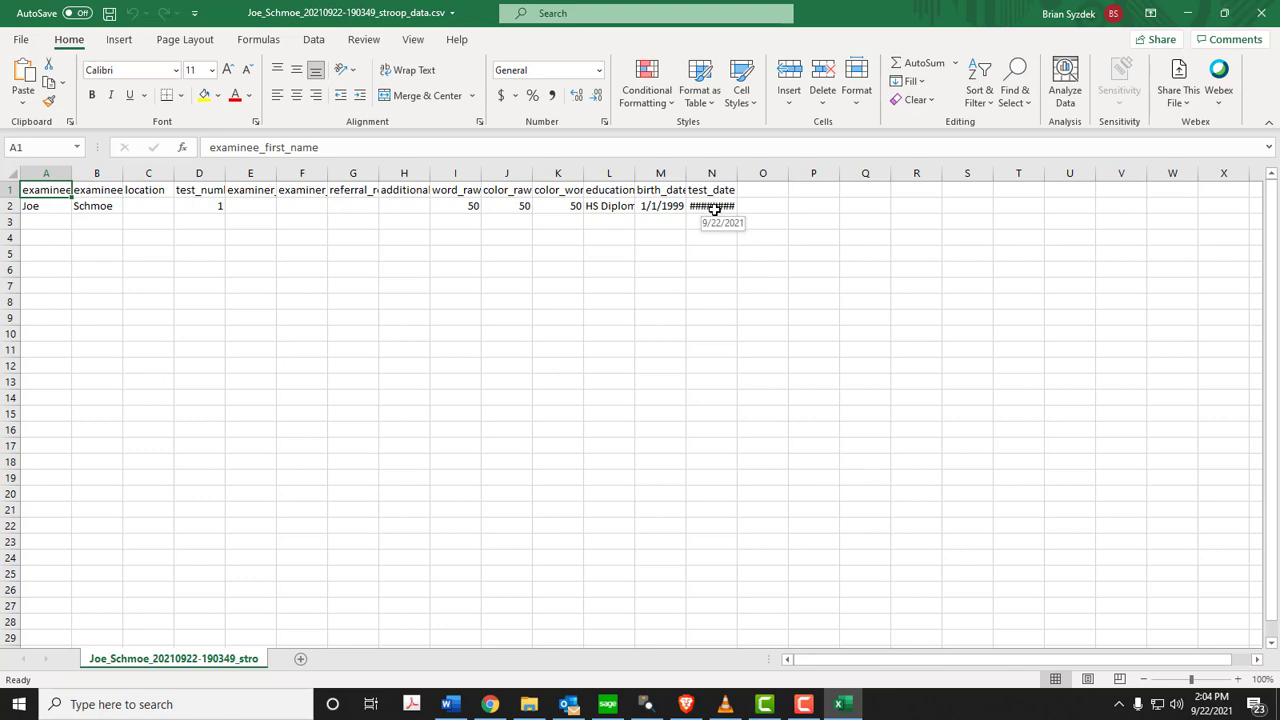
# - Widen column N so N2 shows 9/22/2021 in full, then go to Excel's File home screen
pyautogui.click(714, 208)
pyautogui.doubleClick(714, 208)
pyautogui.press('Return')
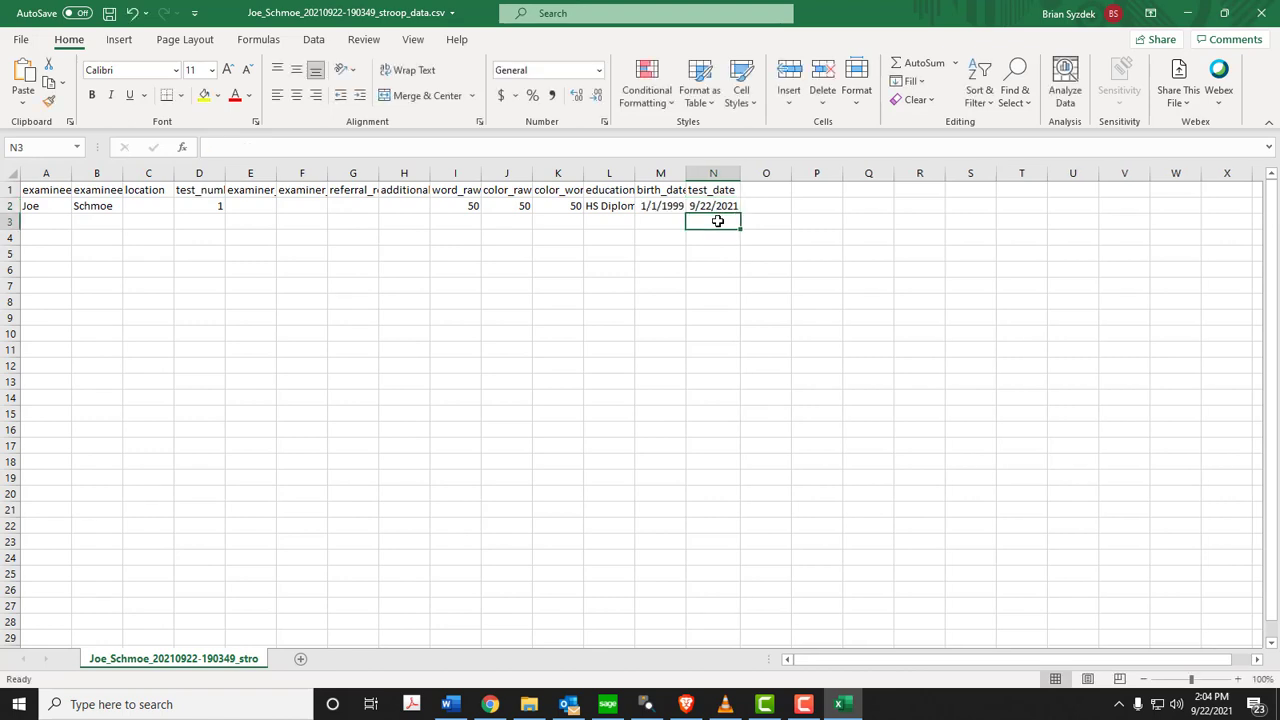
pyautogui.click(22, 40)
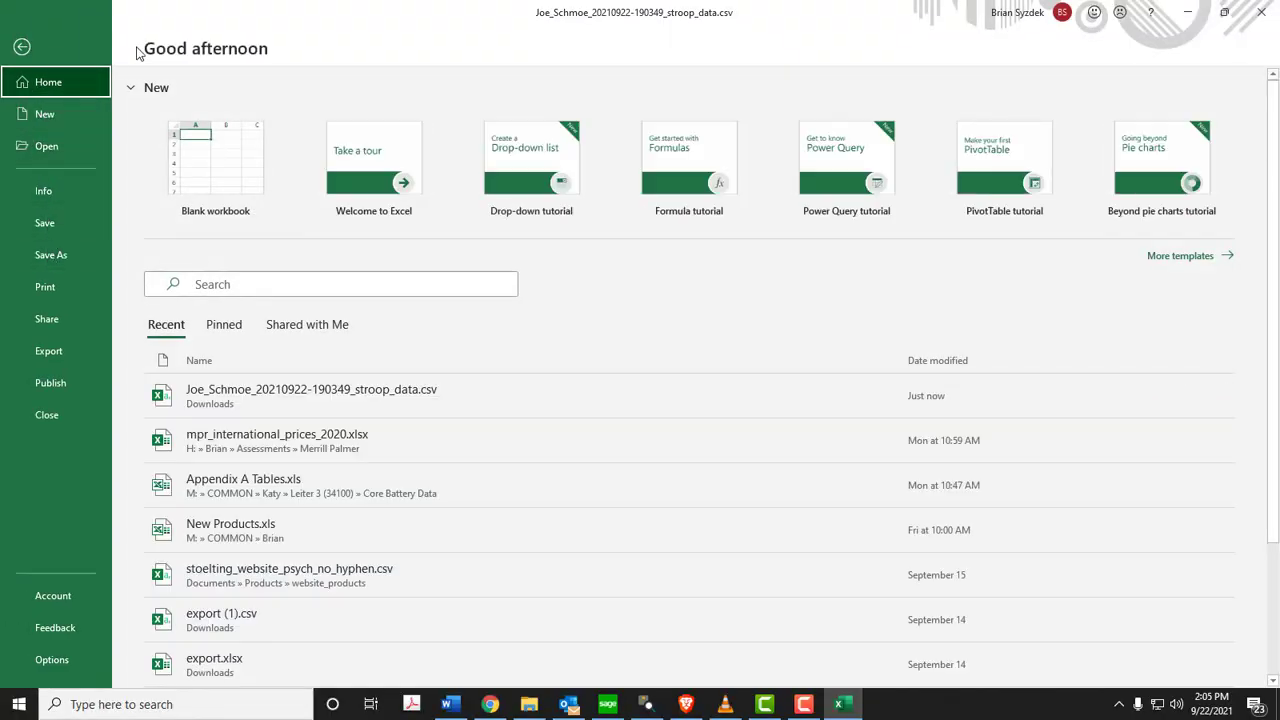
# - Add a new folder named 'Stroop Client Saved Records' to the Stroop Update window
pyautogui.click(530, 706)
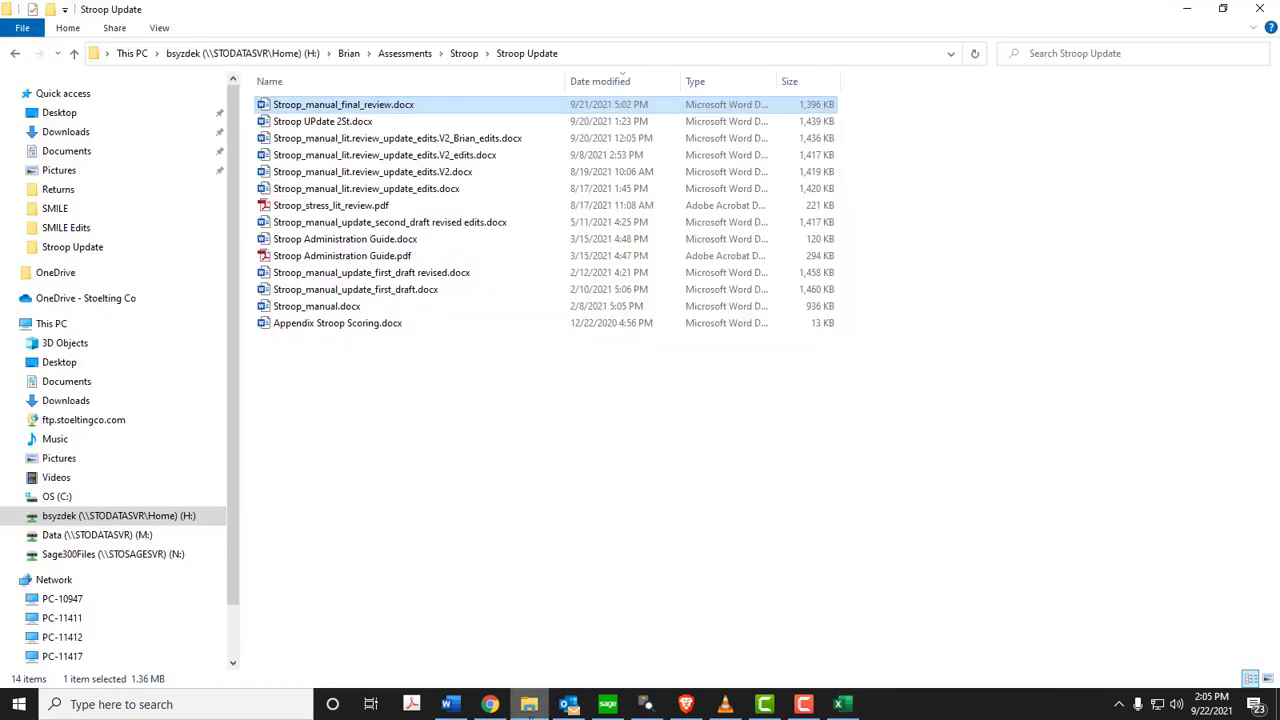
pyautogui.rightClick(367, 403)
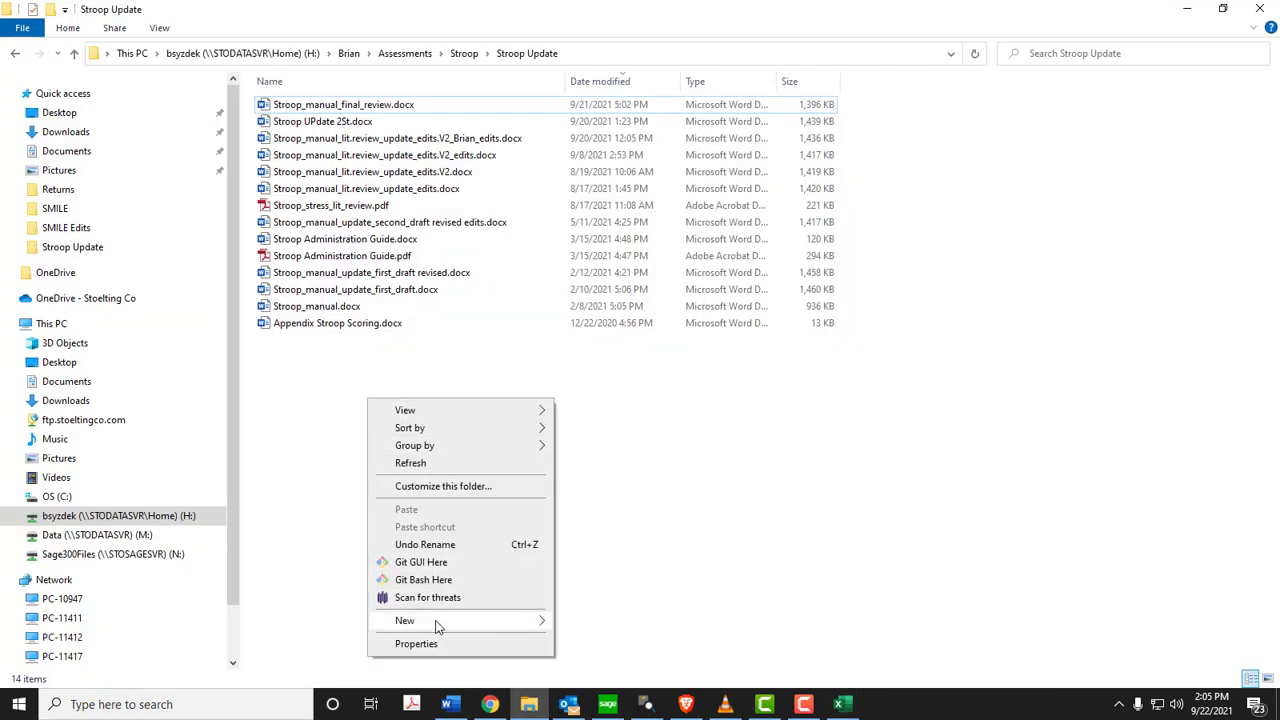
pyautogui.moveTo(436, 620)
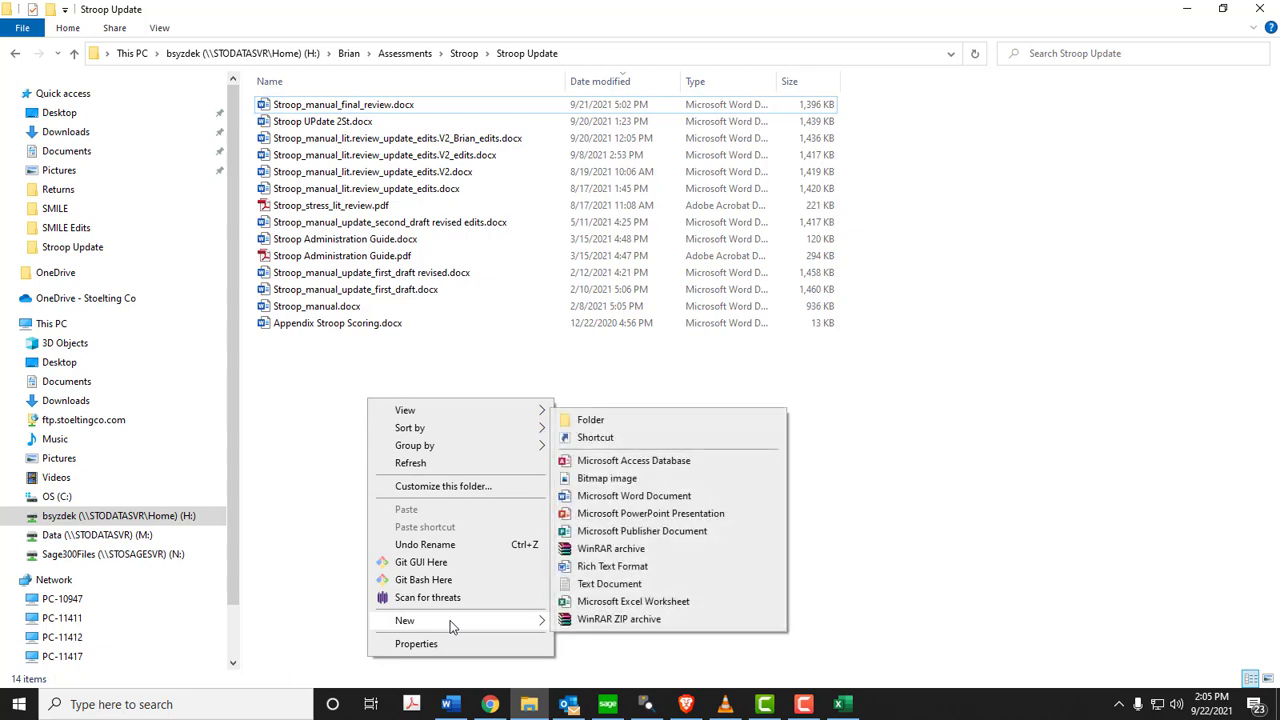
pyautogui.click(592, 426)
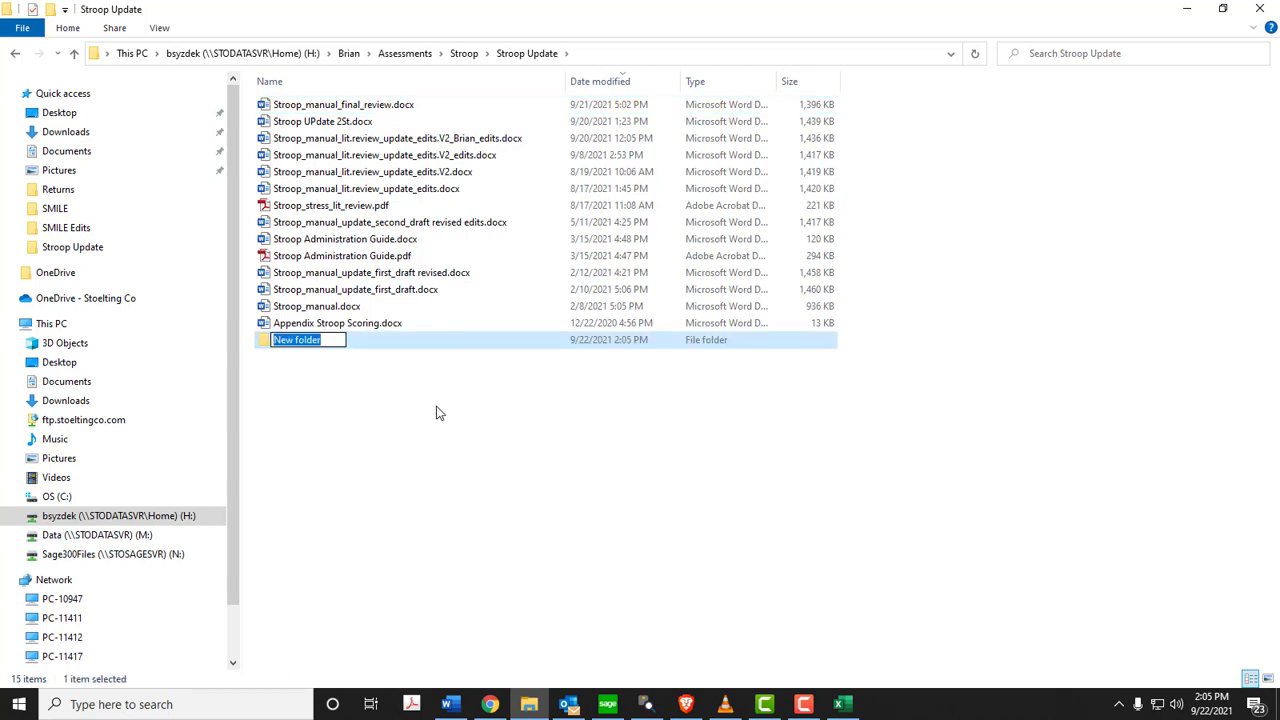
pyautogui.write('Stroop ')
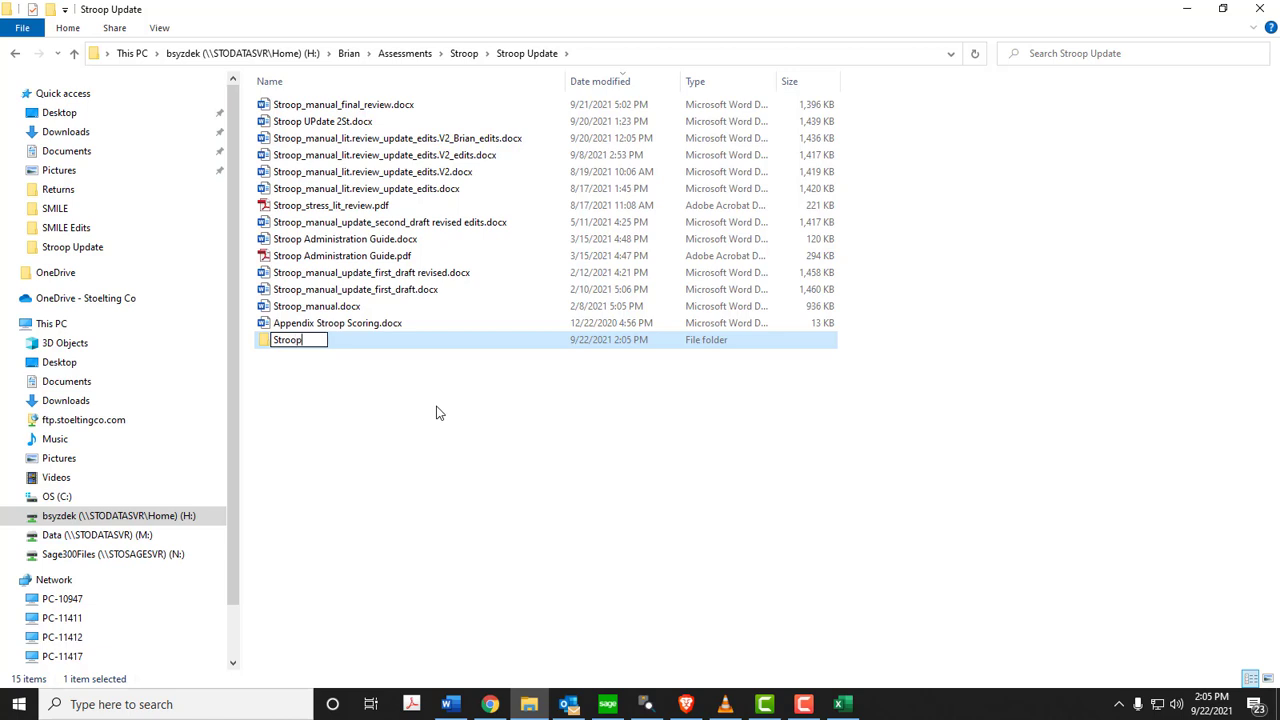
pyautogui.write('Client Saved Re')
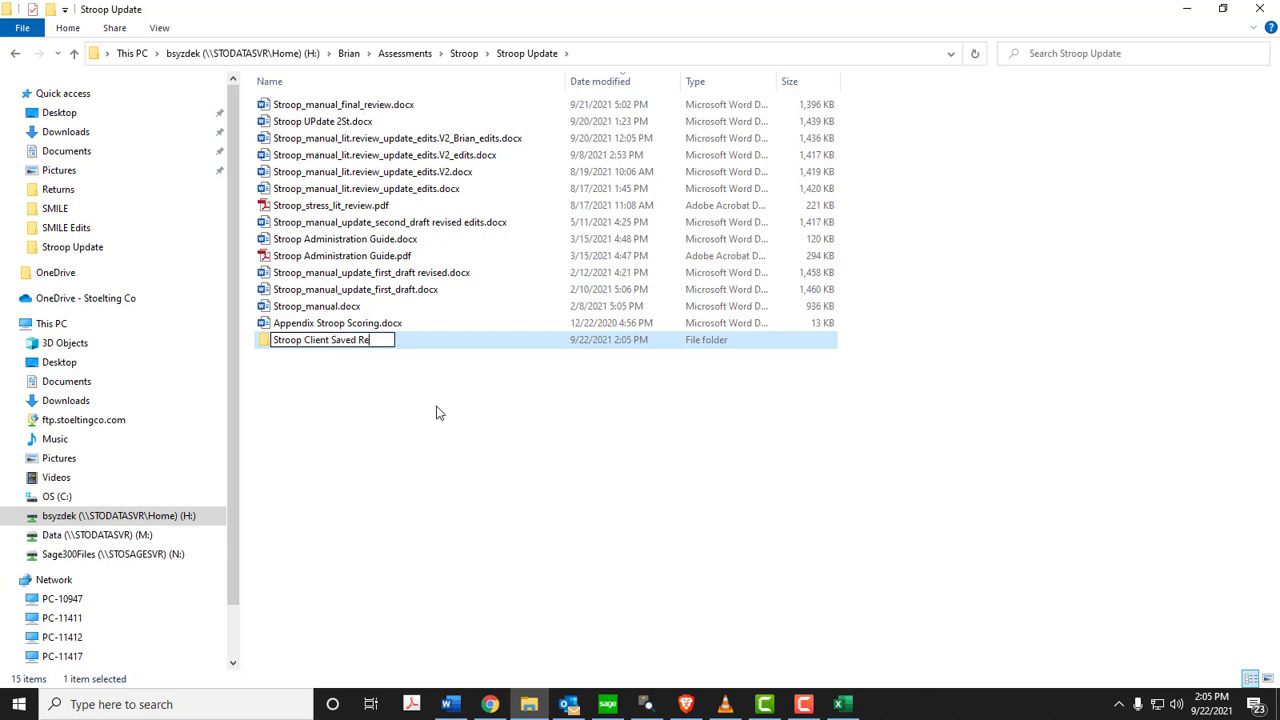
pyautogui.write('cords')
pyautogui.press('Return')
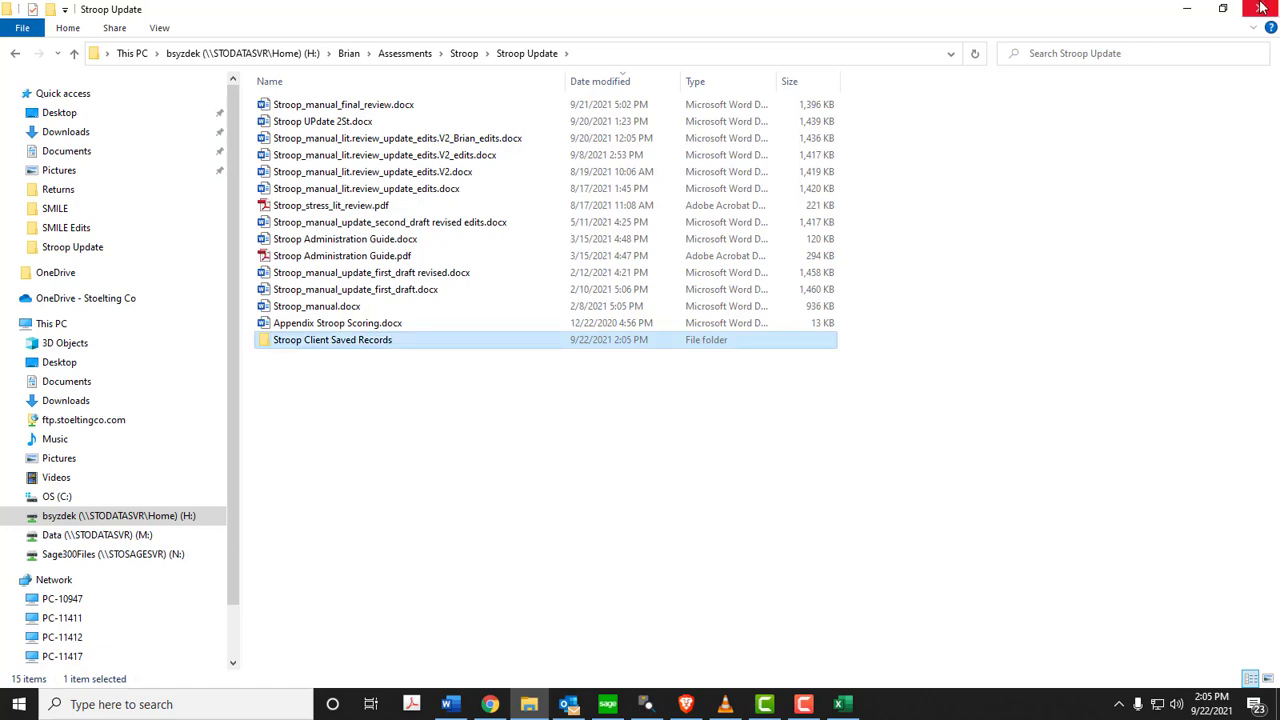
# - Shrink the Stroop Update window to the upper right and place it over the scoring app page
pyautogui.click(1222, 9)
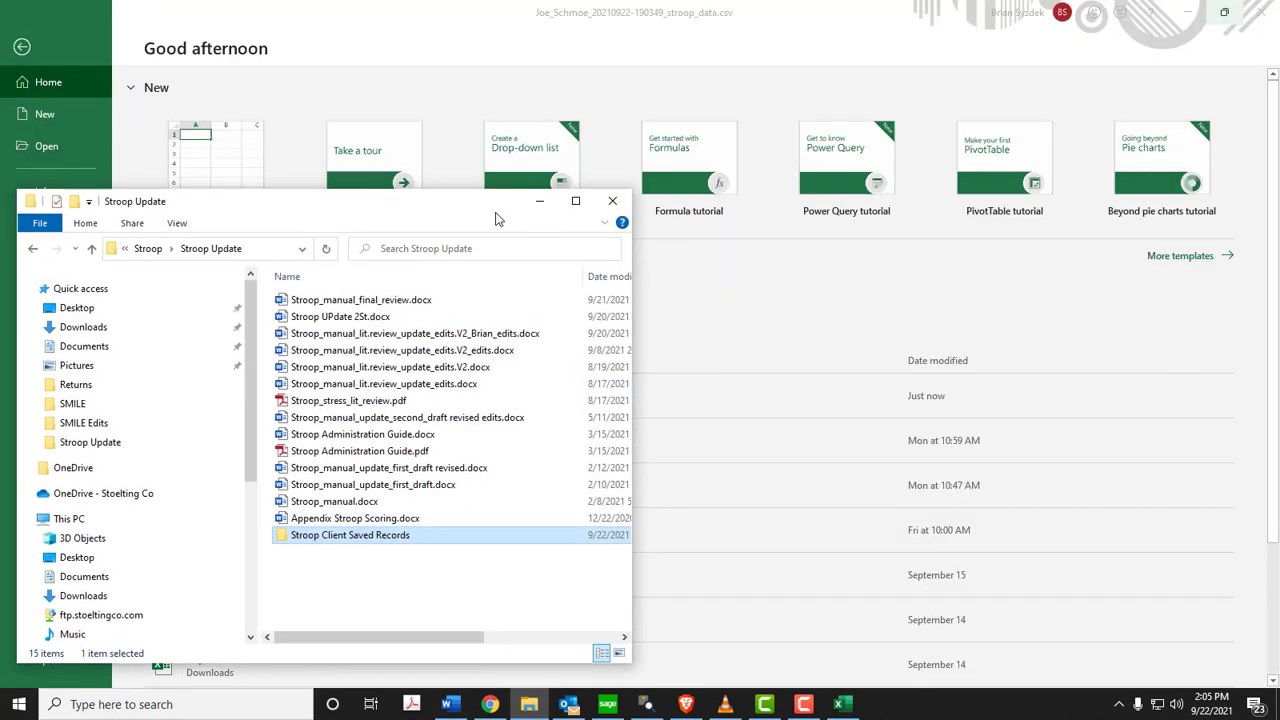
pyautogui.moveTo(498, 218); pyautogui.dragTo(993, 97)
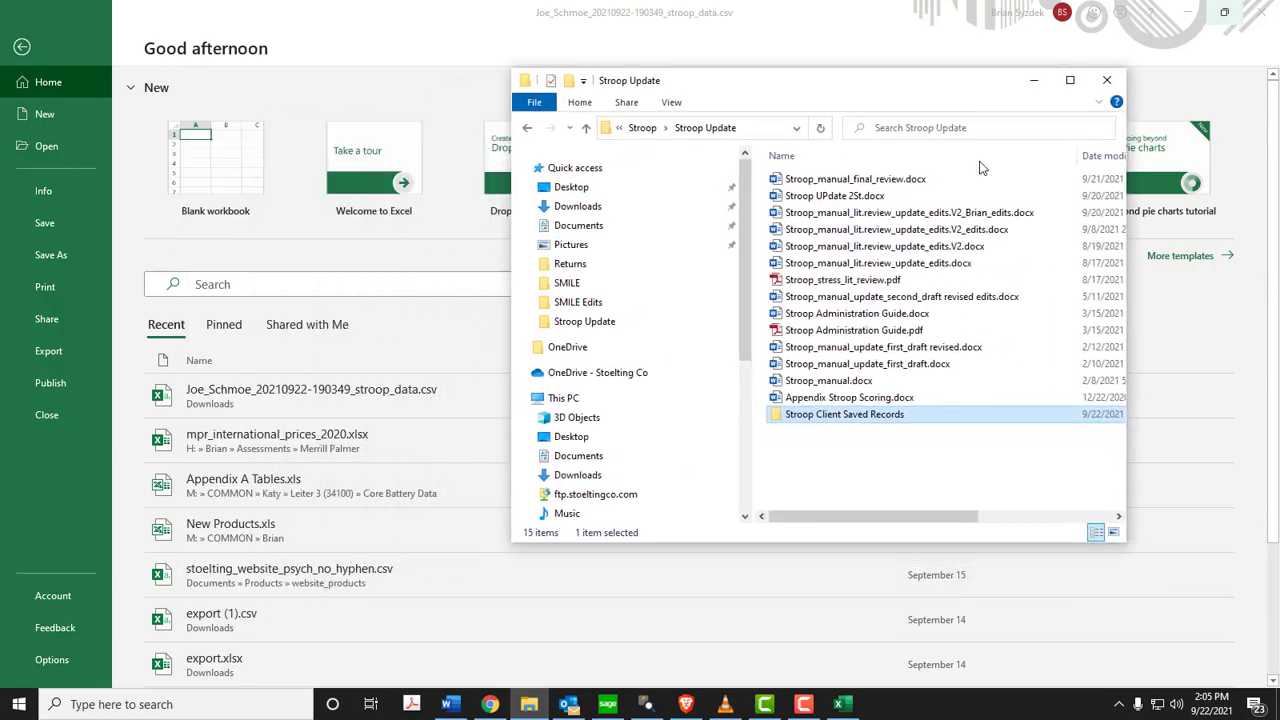
pyautogui.click(490, 704)
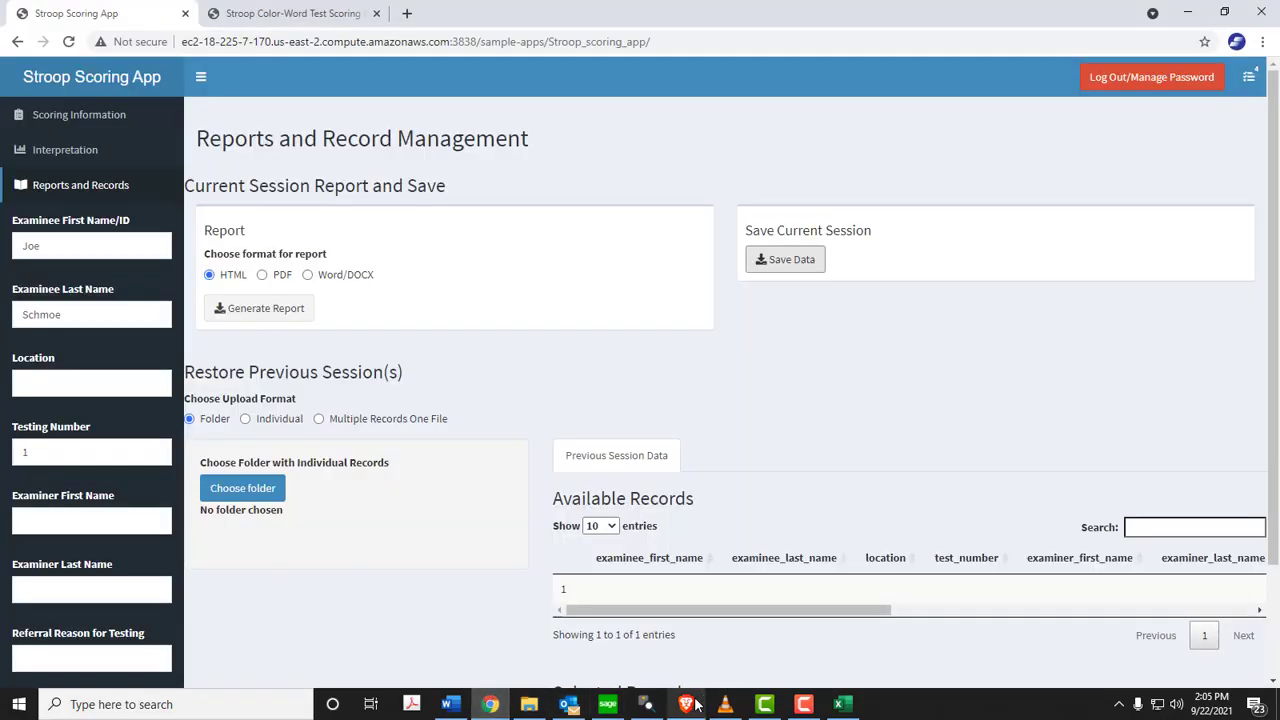
pyautogui.click(529, 704)
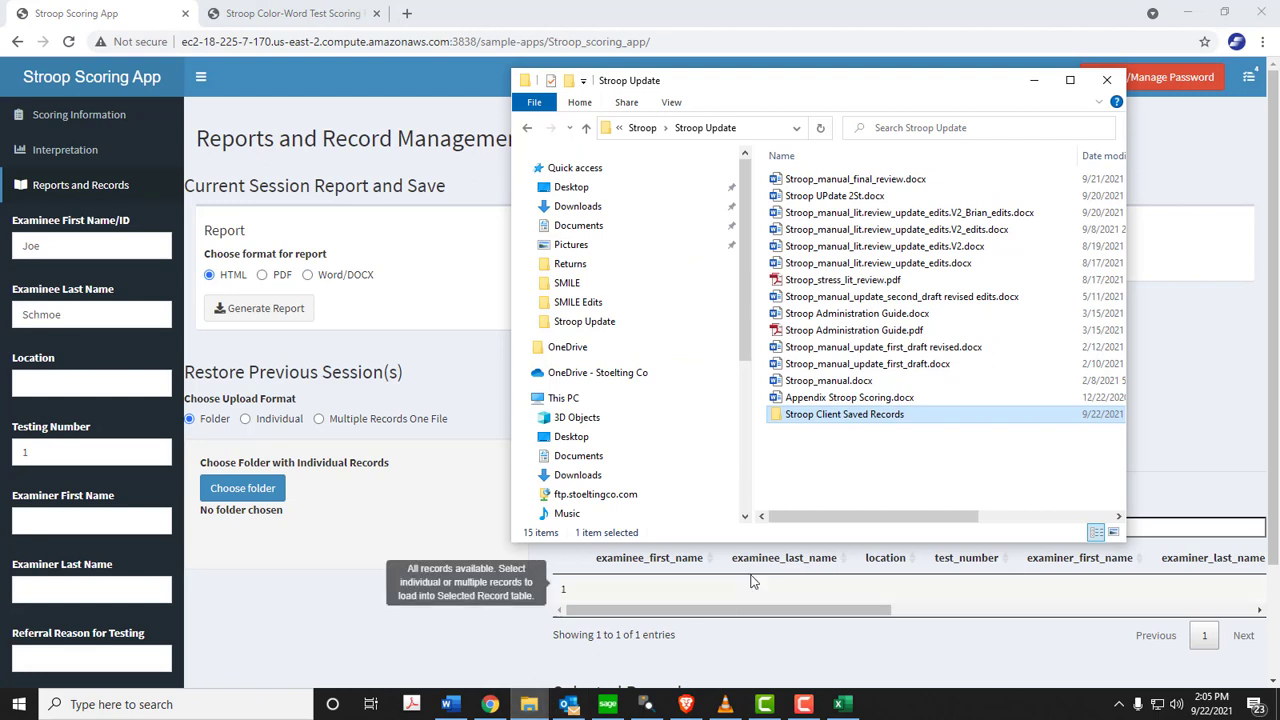